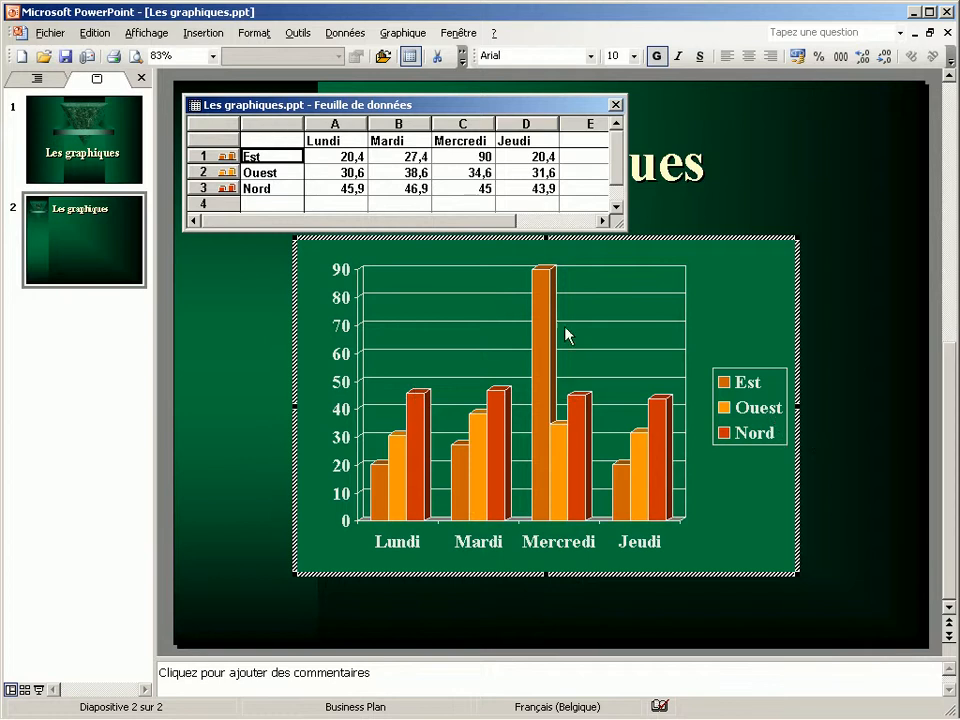
Add a fourth datasheet row named Sud with 10, 20, 30 and 40 for Lundi to Jeudi, and close the datasheet
{"action": "left_click", "coordinate": [287, 204]}
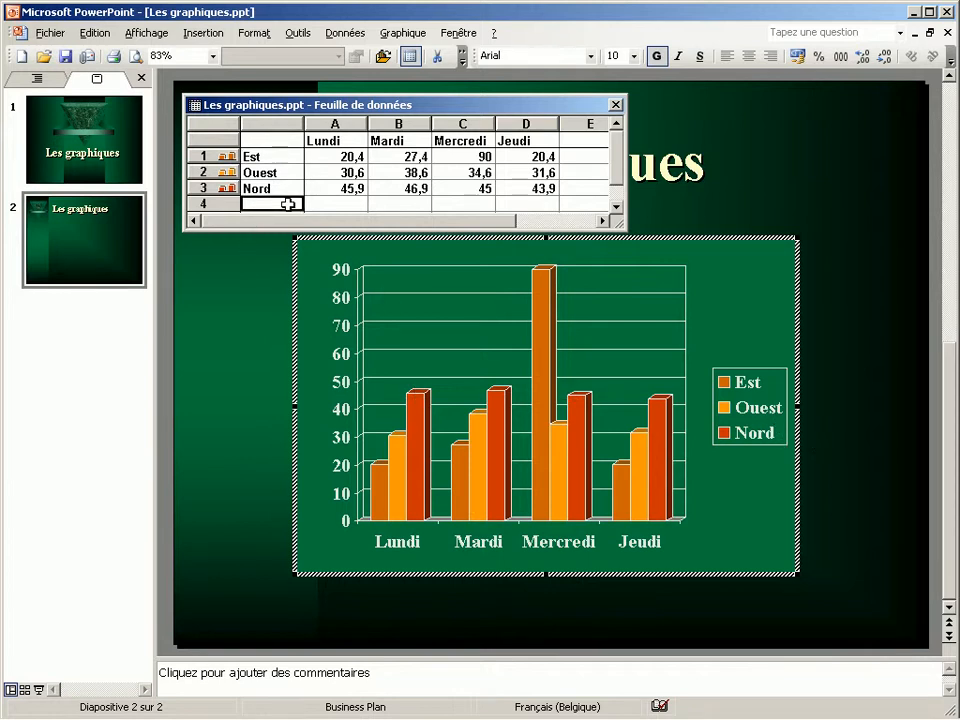
{"action": "type", "text": "Sud"}
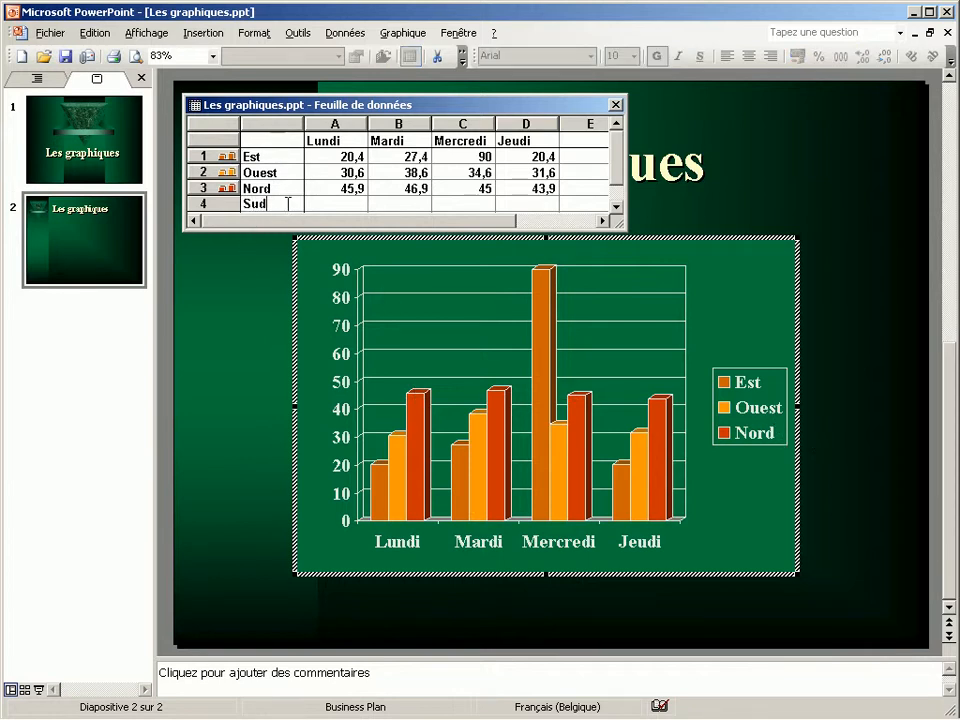
{"action": "left_click", "coordinate": [353, 203]}
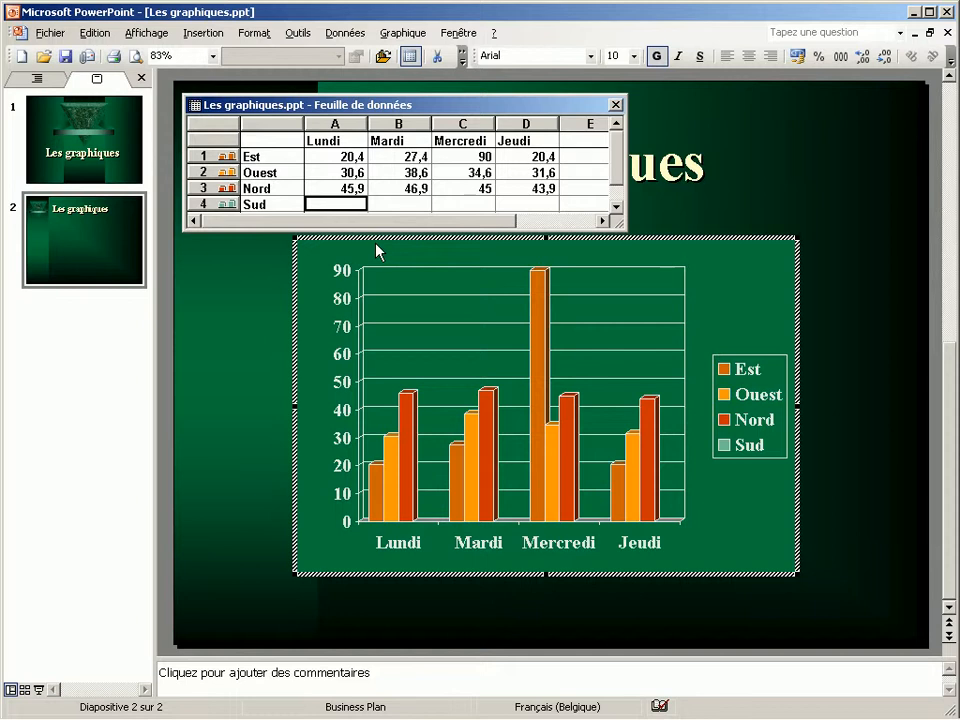
{"action": "type", "text": "10"}
{"action": "key", "text": "Tab"}
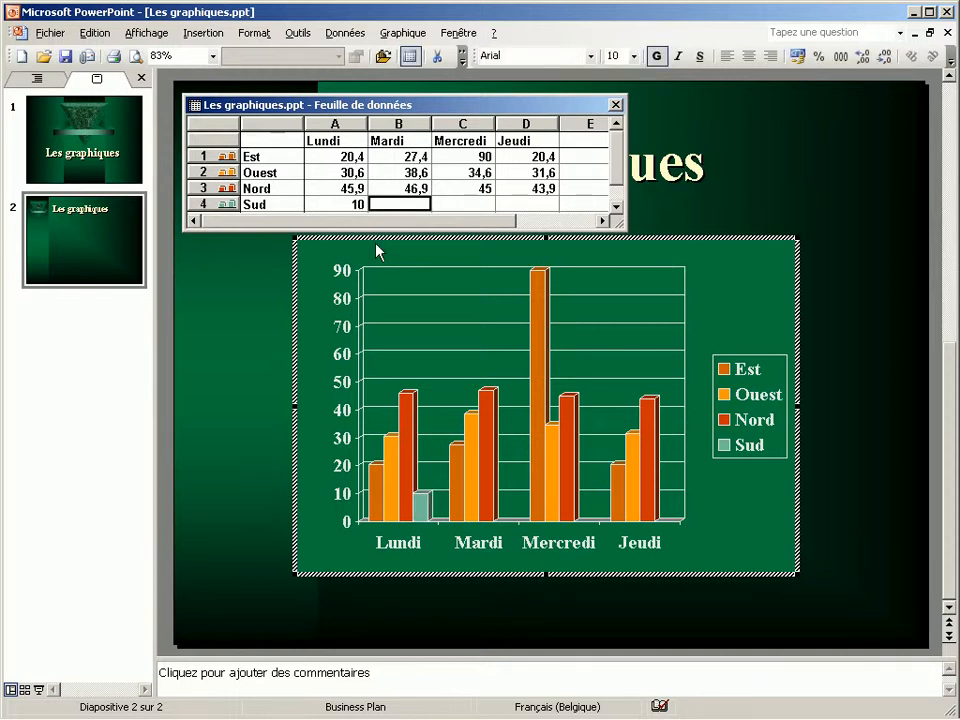
{"action": "type", "text": "20"}
{"action": "key", "text": "Tab"}
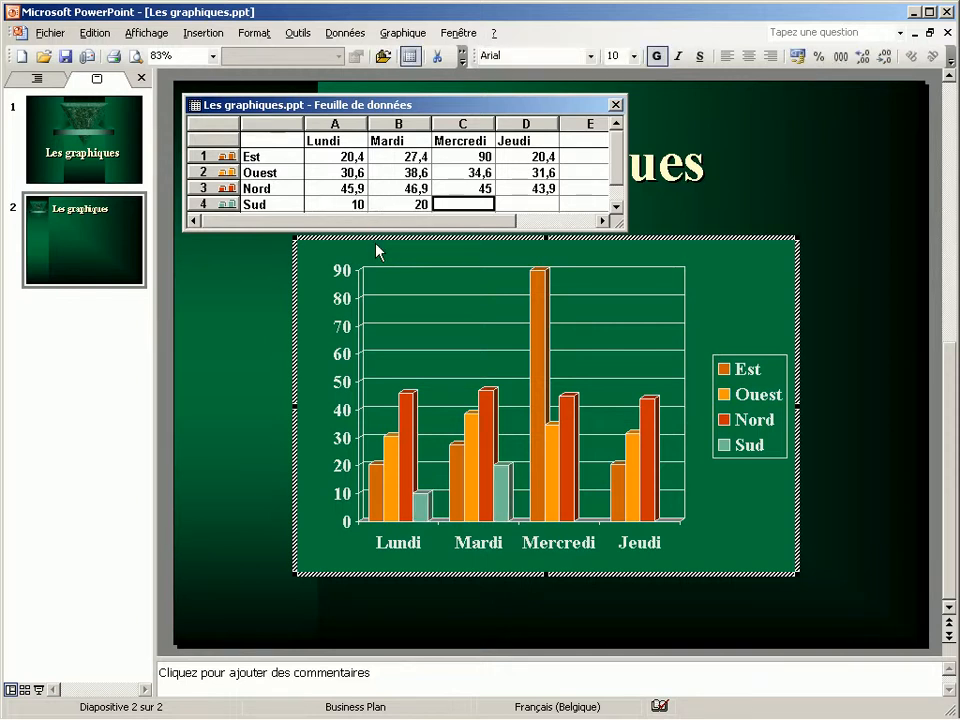
{"action": "type", "text": "30"}
{"action": "key", "text": "Tab"}
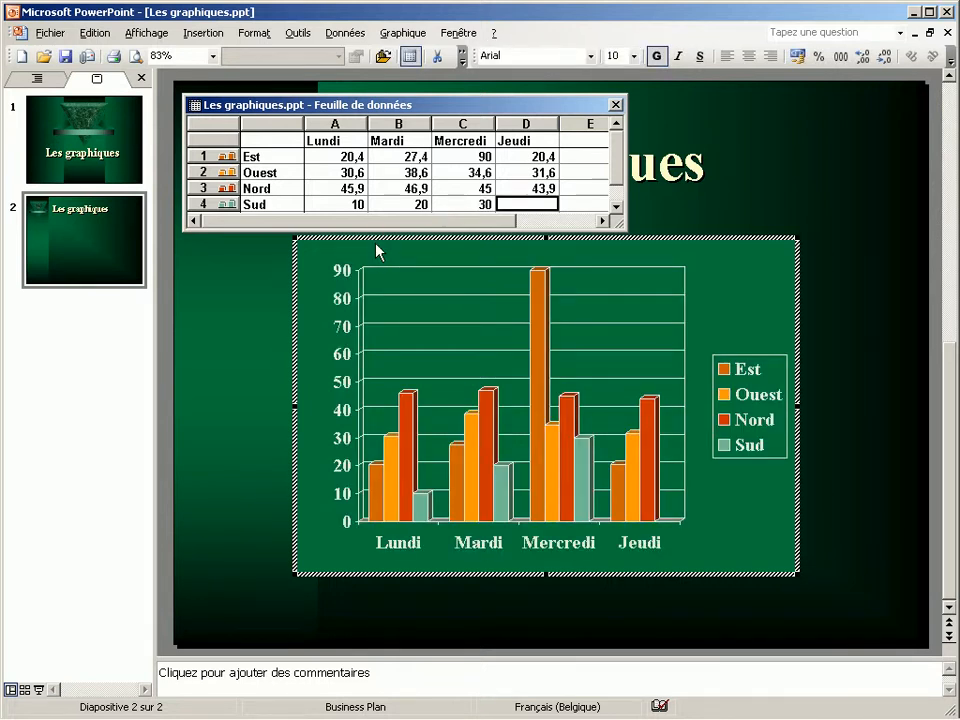
{"action": "type", "text": "40"}
{"action": "key", "text": "Tab"}
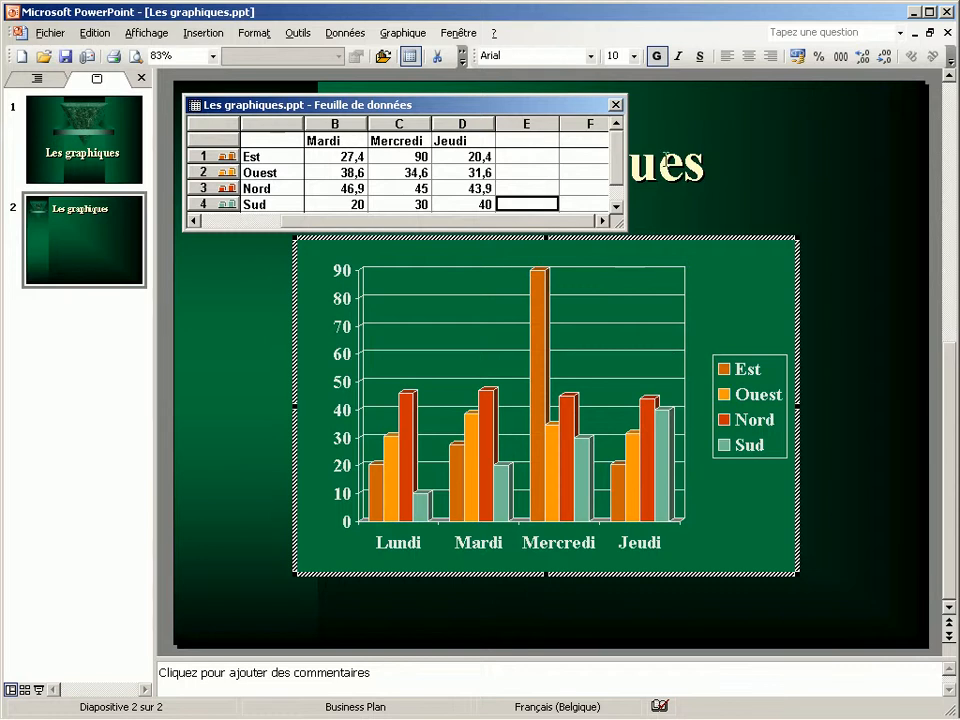
{"action": "left_click", "coordinate": [616, 105]}
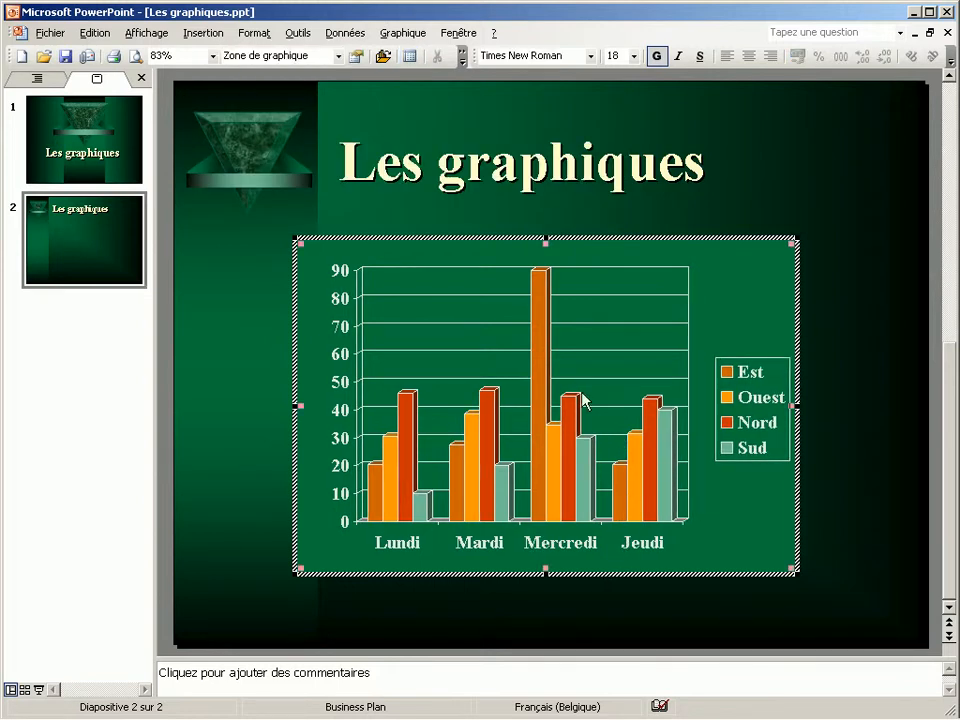
Change the fill colour of the Est data series to red
{"action": "left_click", "coordinate": [537, 303]}
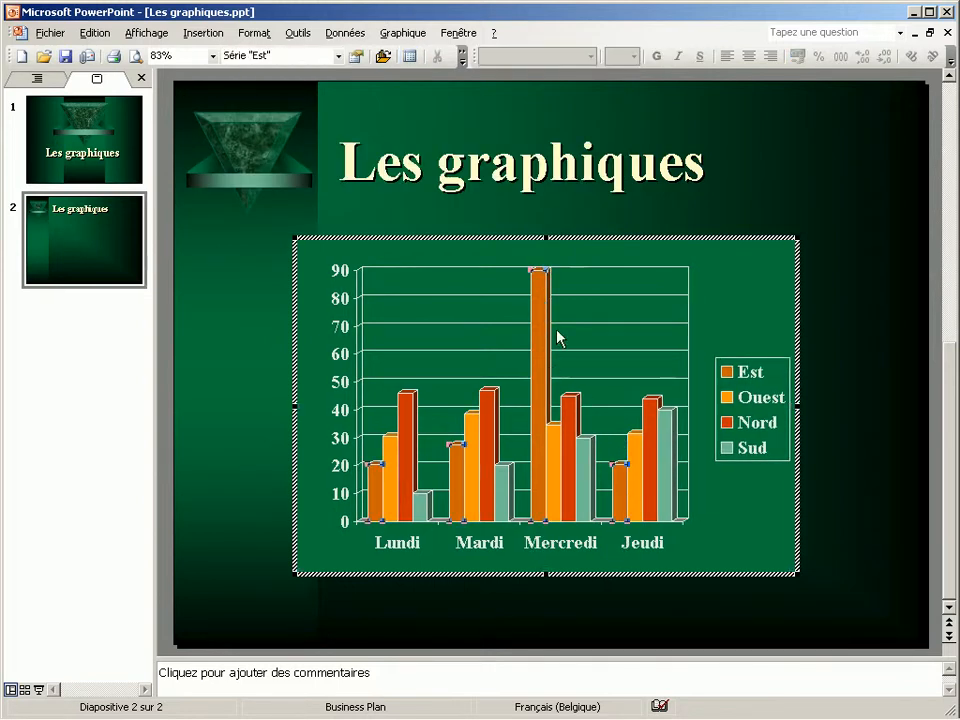
{"action": "mouse_move", "coordinate": [540, 315]}
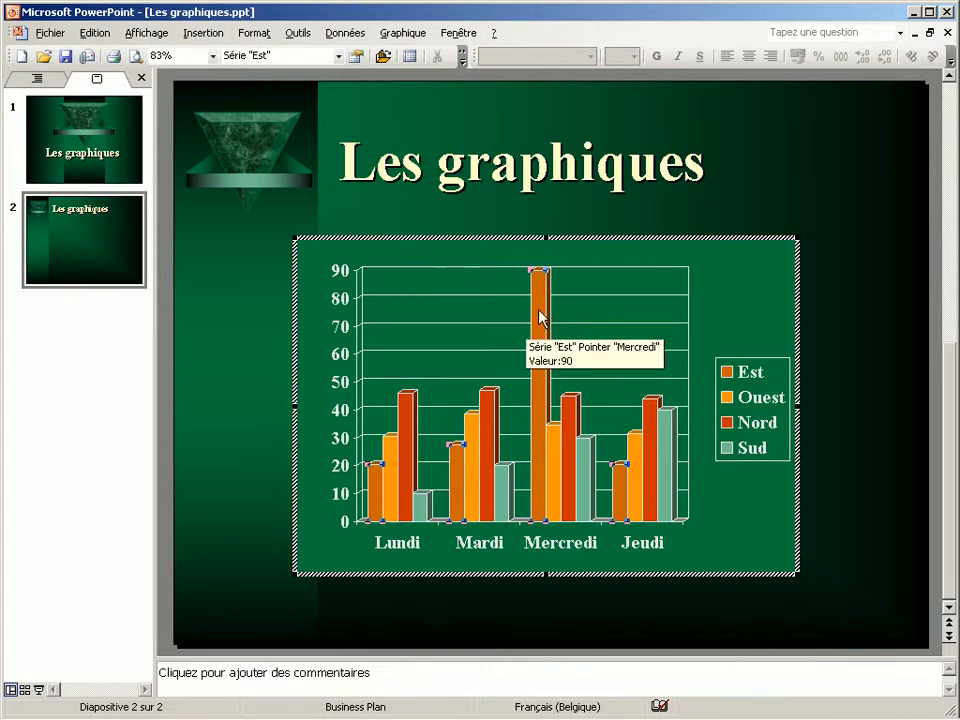
{"action": "double_click", "coordinate": [540, 315]}
{"action": "left_click_drag", "start_coordinate": [563, 175], "coordinate": [313, 97]}
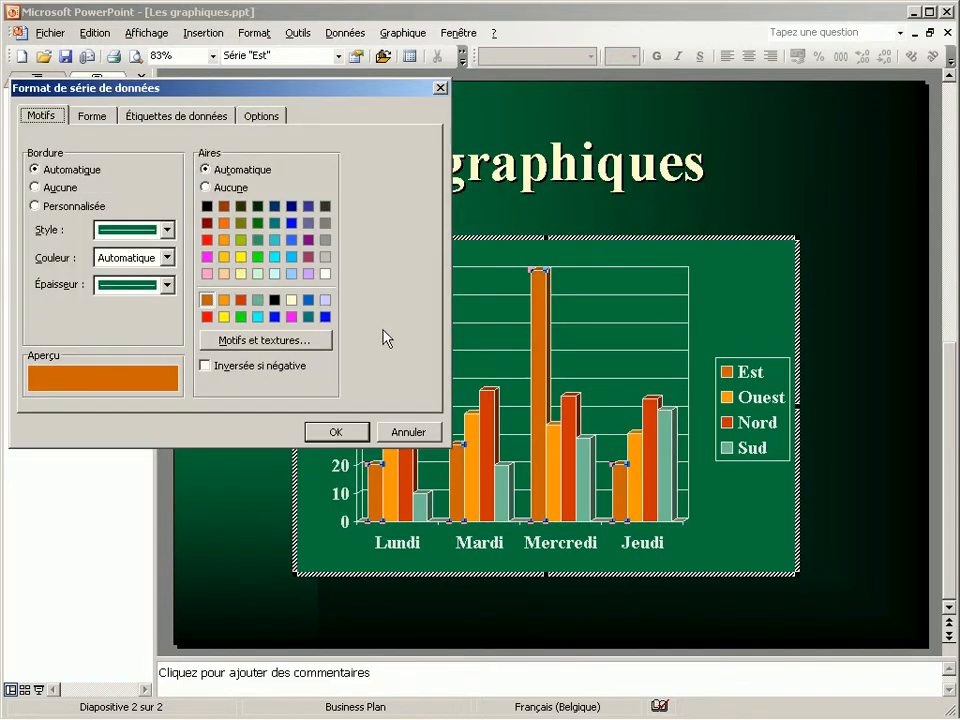
{"action": "left_click", "coordinate": [208, 240]}
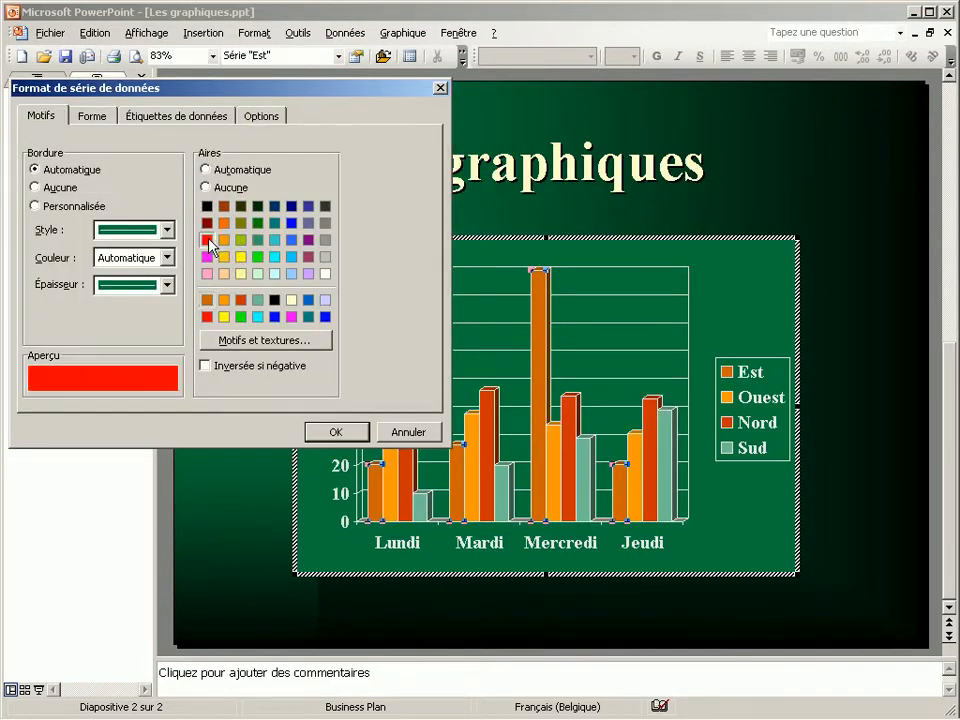
{"action": "left_click", "coordinate": [348, 438]}
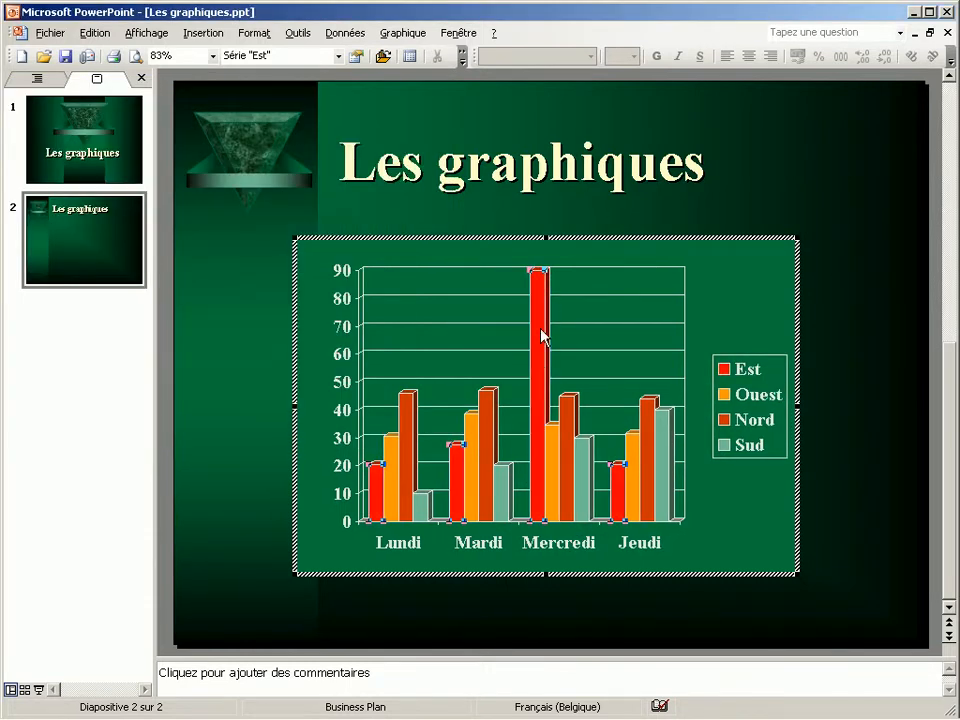
Change the fill colour of the Sud data series to yellow
{"action": "left_click", "coordinate": [501, 491]}
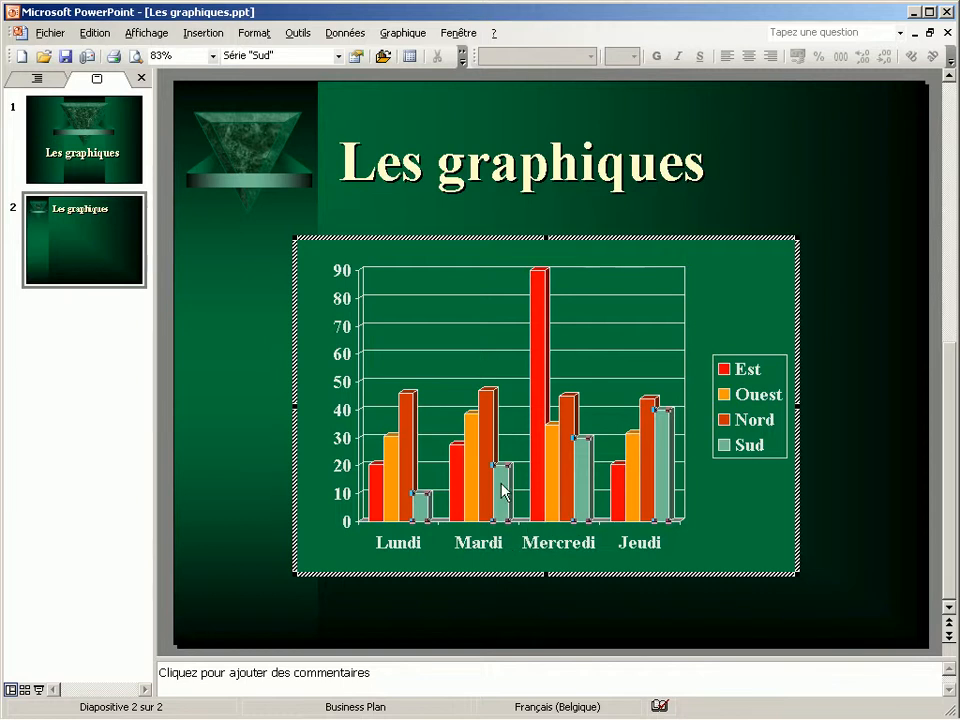
{"action": "double_click", "coordinate": [500, 492]}
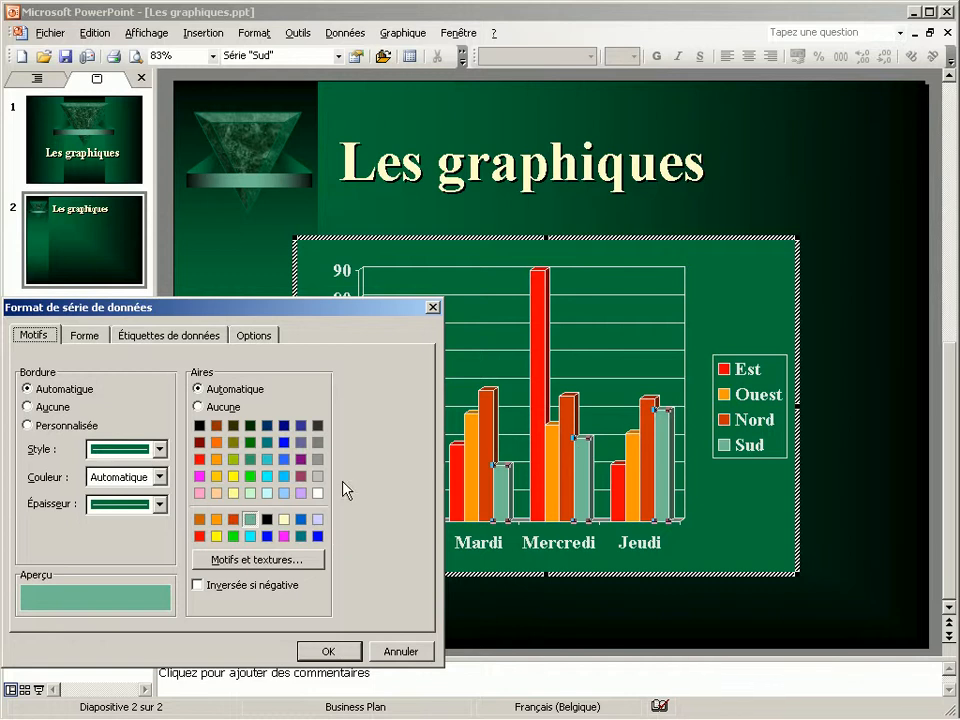
{"action": "left_click", "coordinate": [217, 537]}
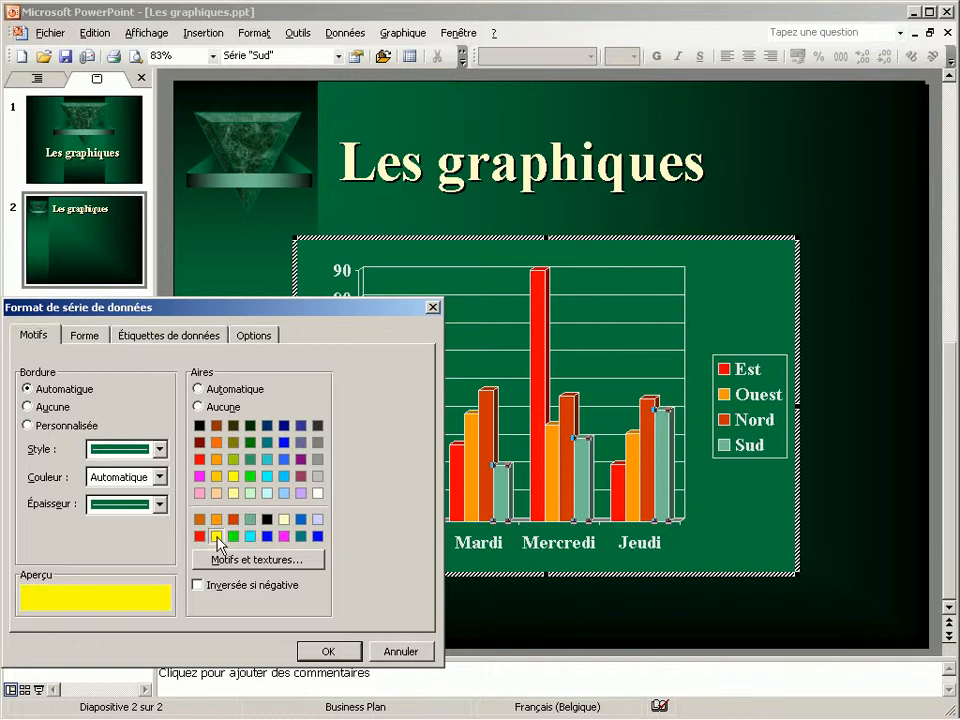
{"action": "left_click", "coordinate": [318, 650]}
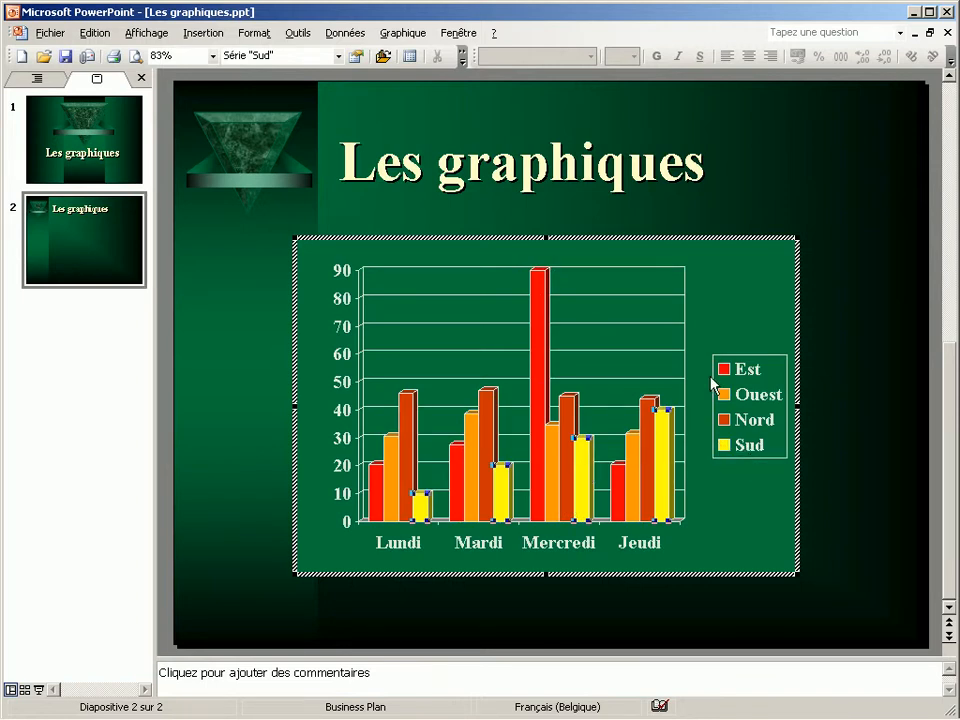
Examine the legend's pattern, font and placement options, and close its format settings without applying anything
{"action": "left_click", "coordinate": [746, 394]}
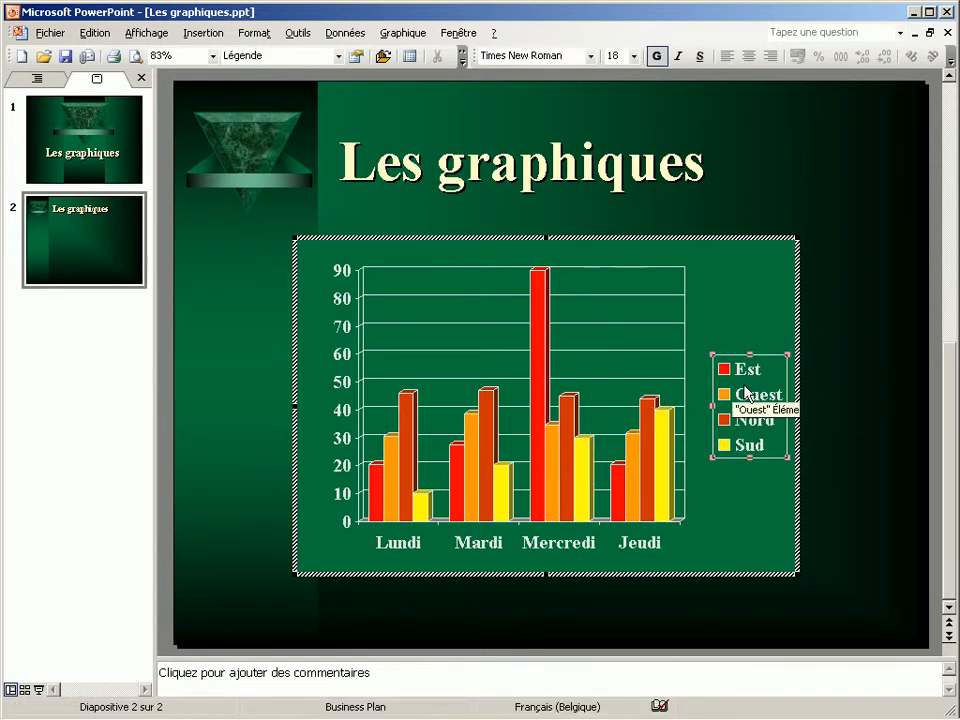
{"action": "double_click", "coordinate": [746, 394]}
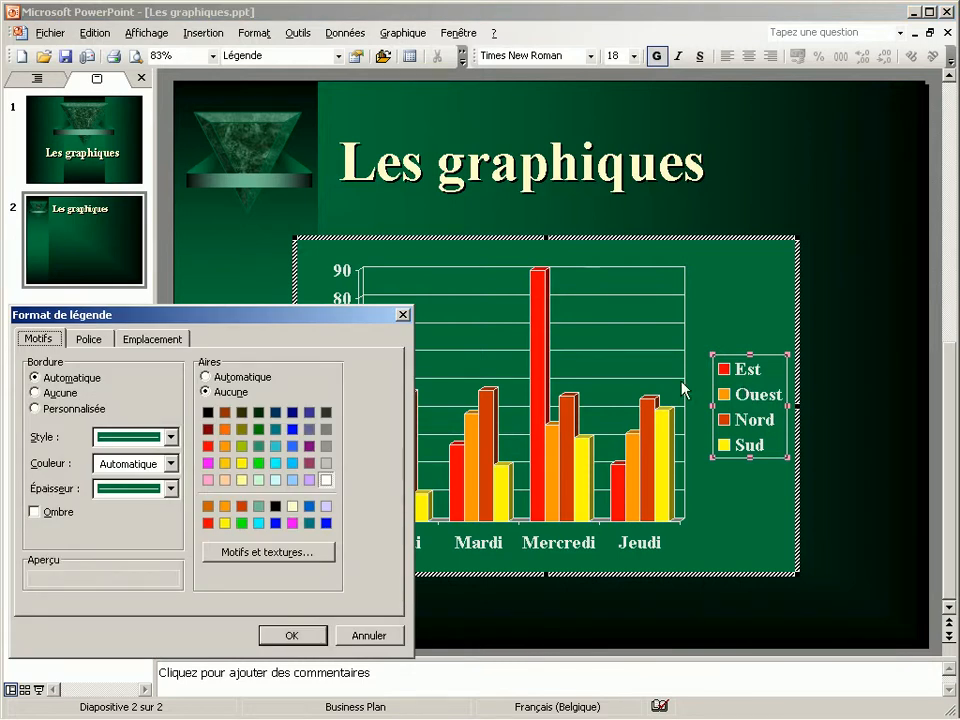
{"action": "left_click", "coordinate": [89, 340]}
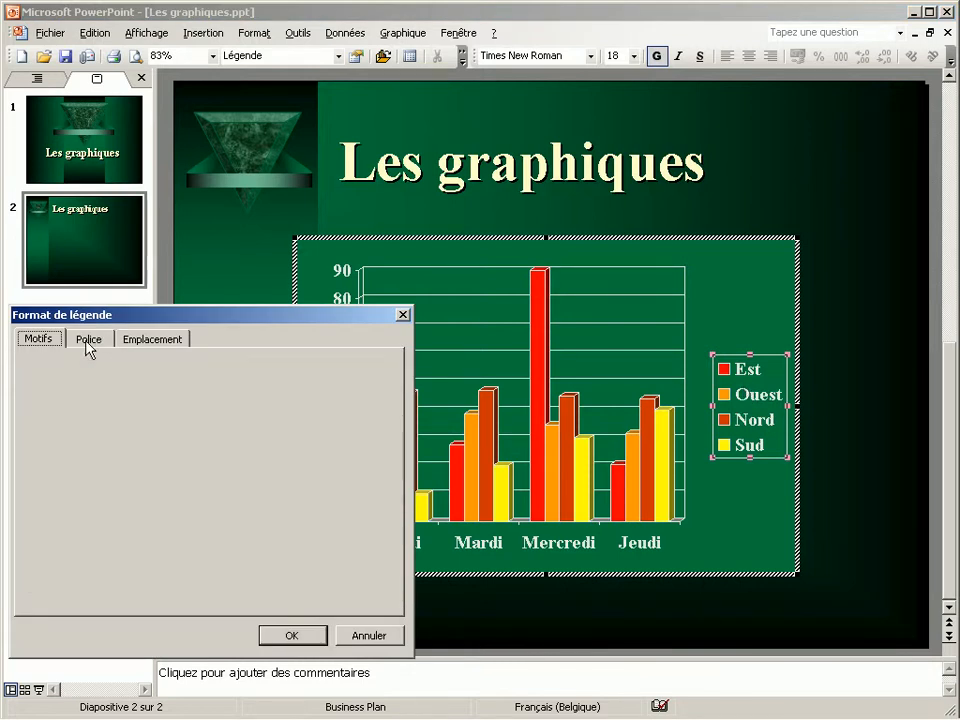
{"action": "left_click", "coordinate": [152, 340]}
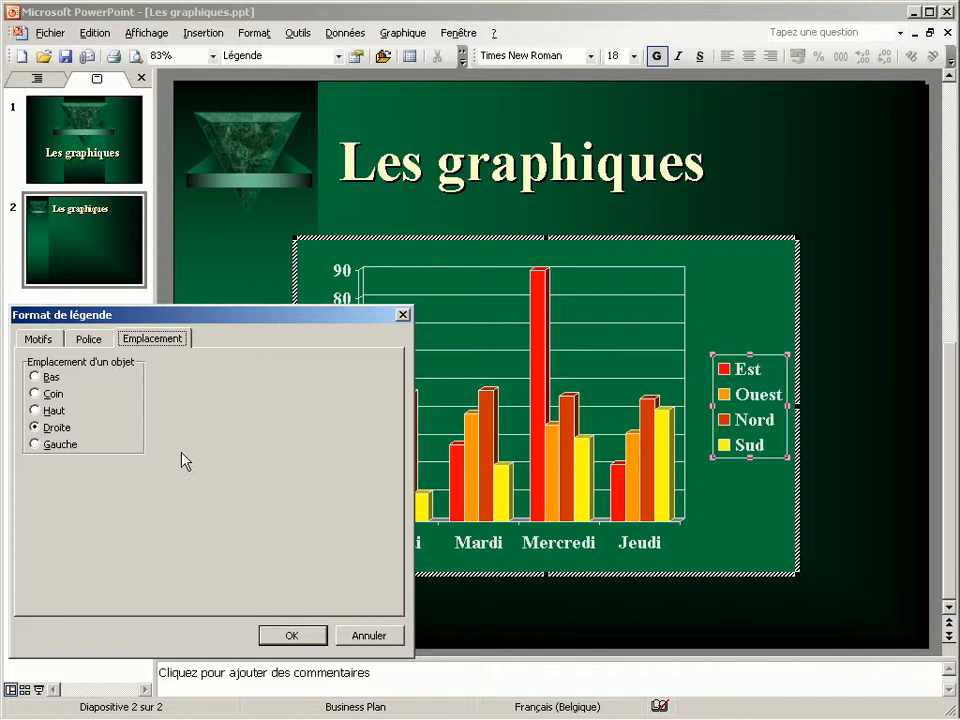
{"action": "left_click", "coordinate": [380, 637]}
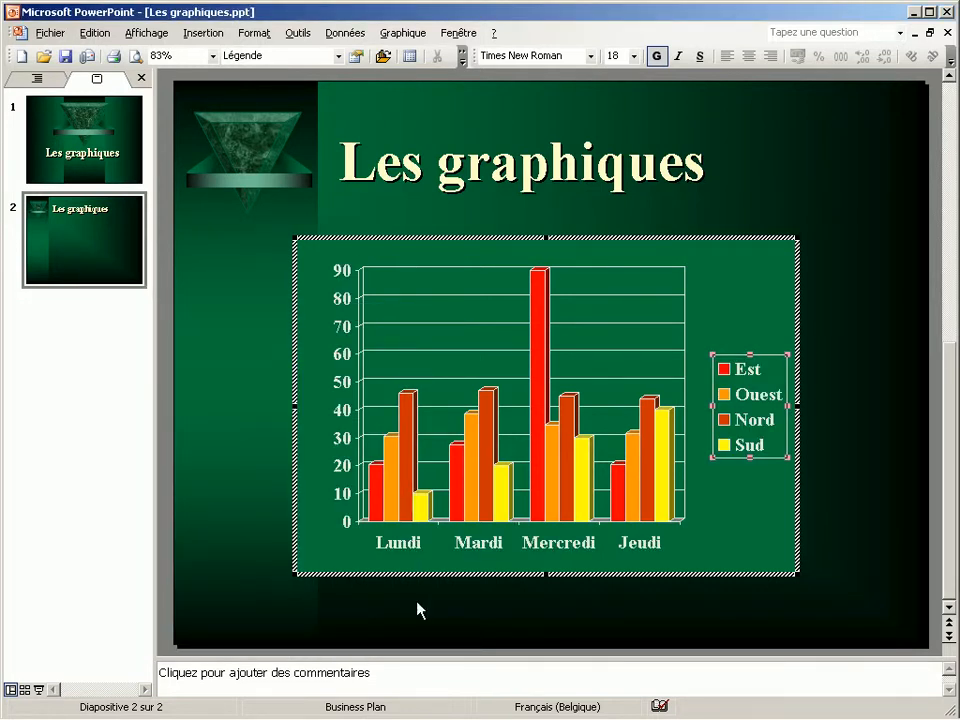
{"action": "left_click", "coordinate": [407, 549]}
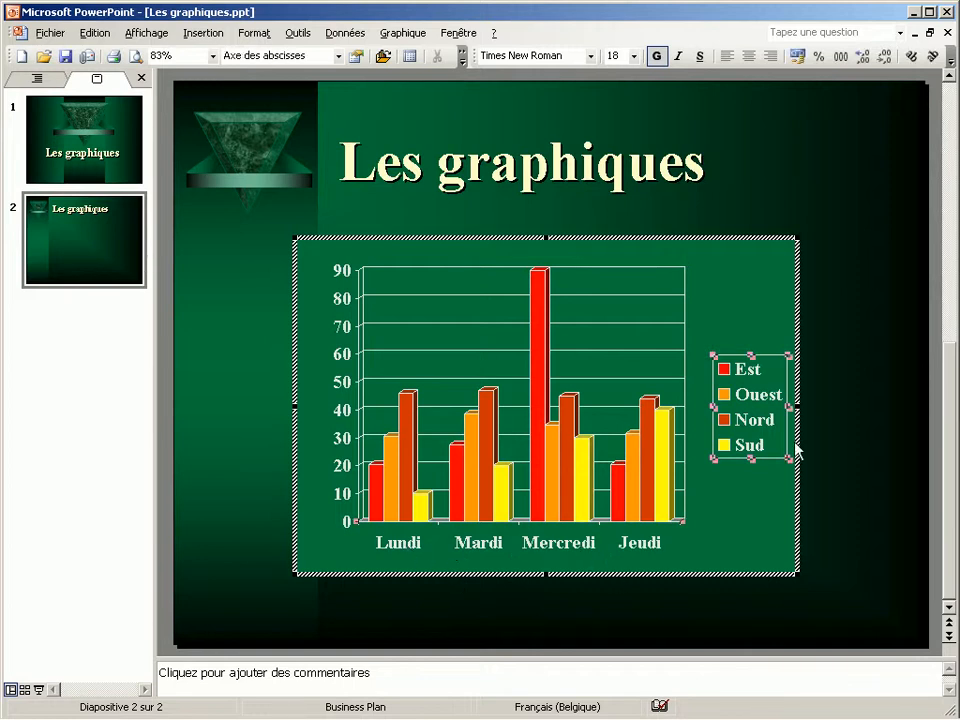
{"action": "left_click", "coordinate": [806, 332]}
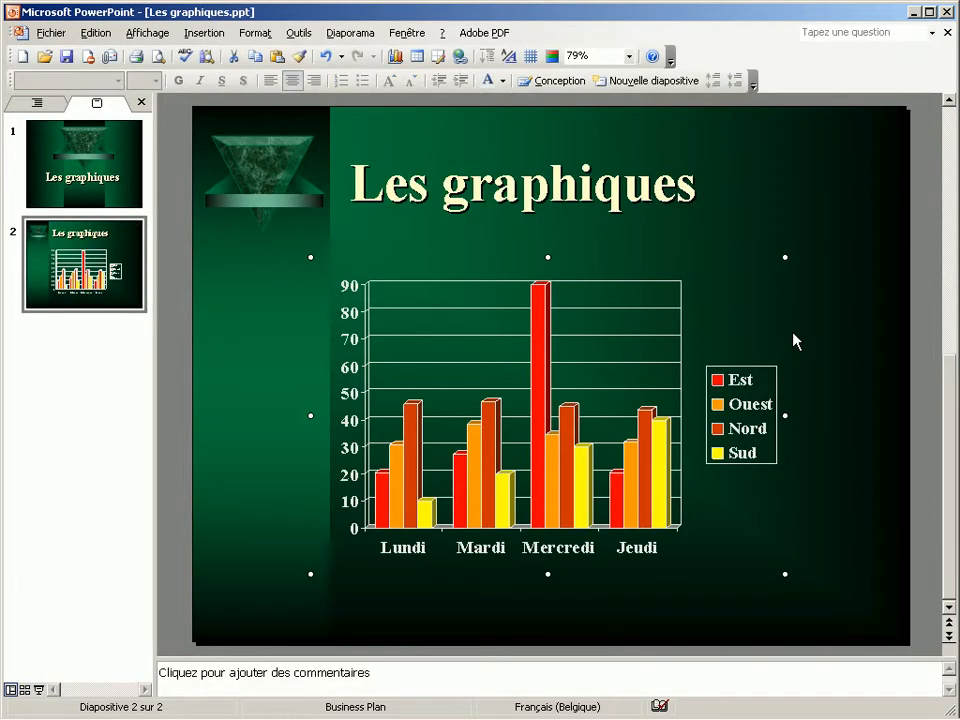
{"action": "double_click", "coordinate": [678, 447]}
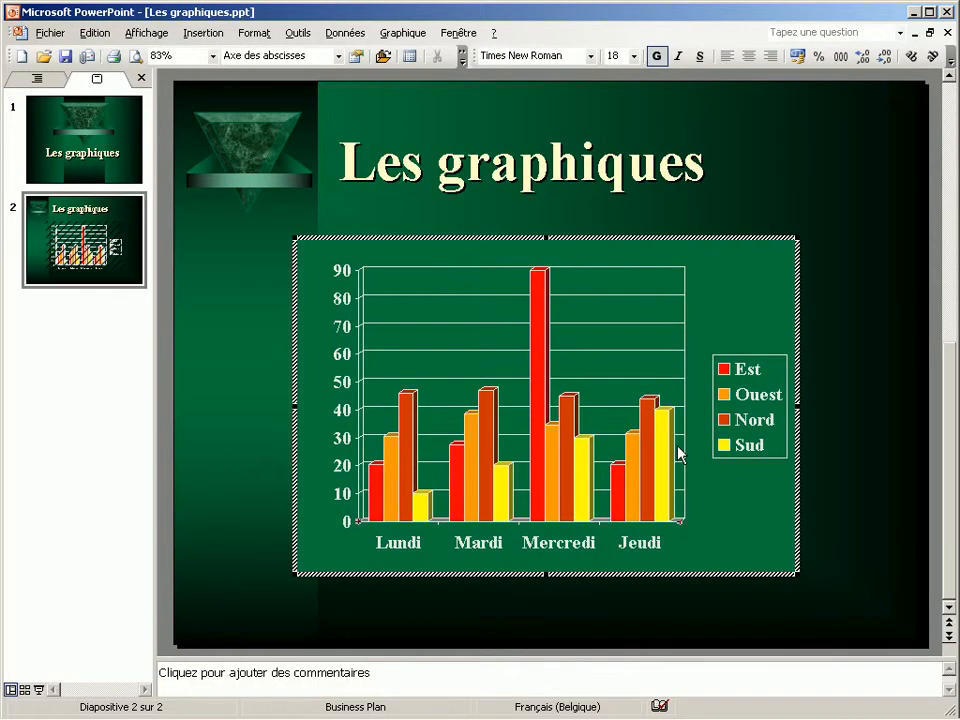
Examine the chart area's border and fill options, and close its format settings without applying anything
{"action": "right_click", "coordinate": [790, 447]}
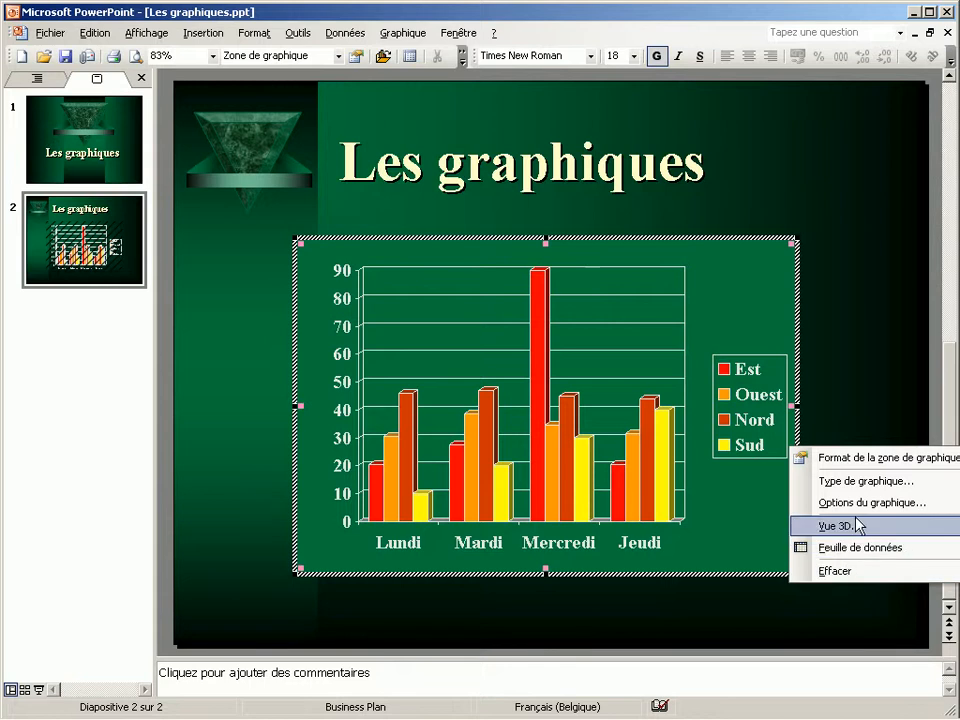
{"action": "left_click", "coordinate": [856, 460]}
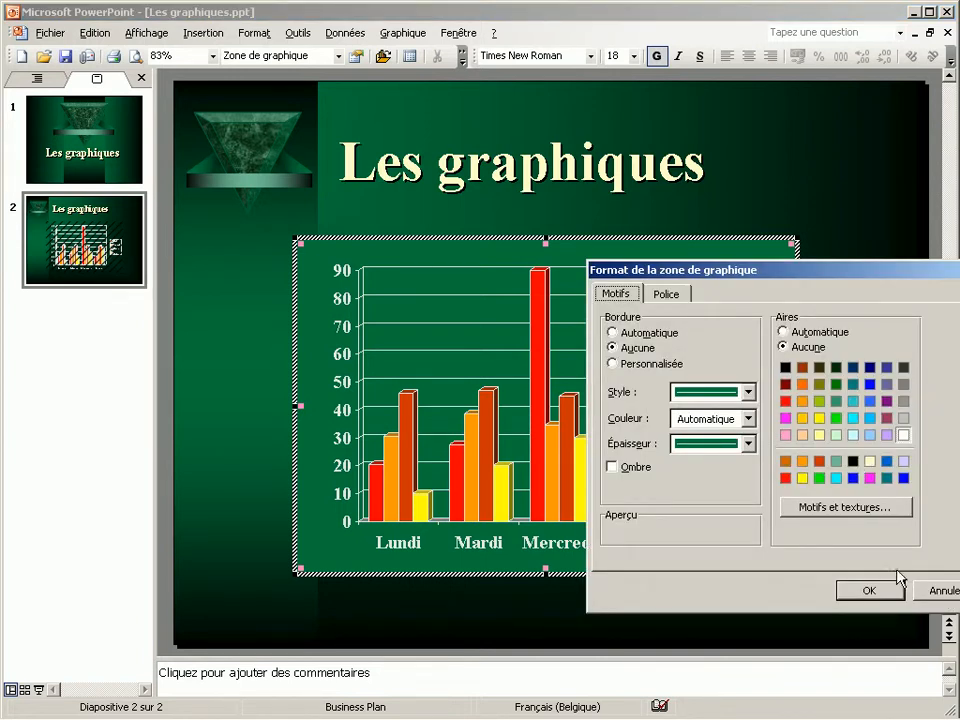
{"action": "left_click", "coordinate": [942, 591]}
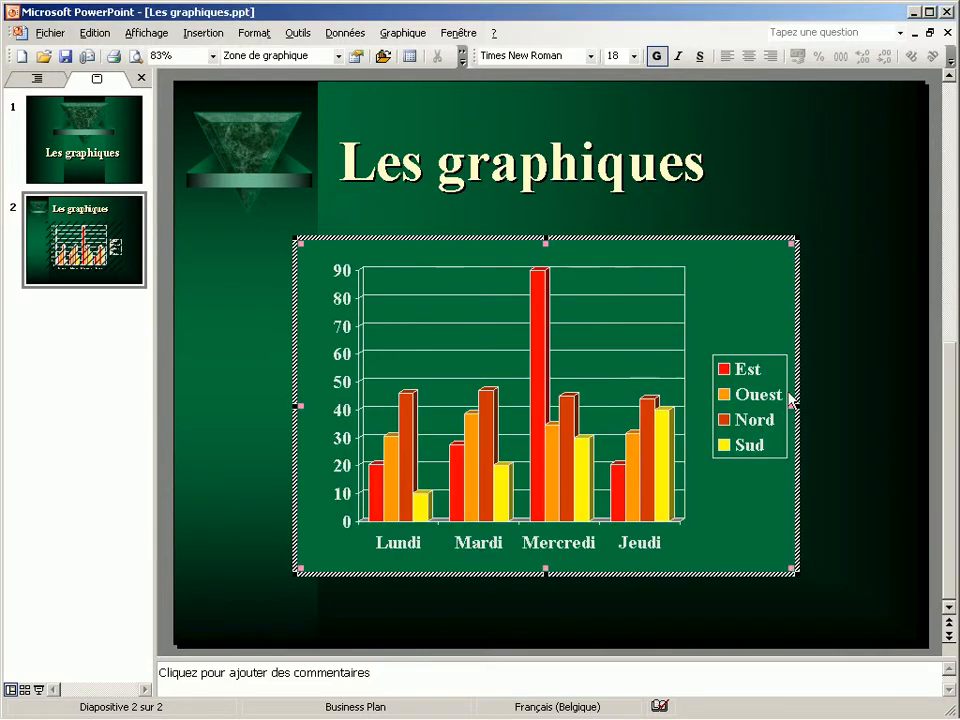
{"action": "right_click", "coordinate": [790, 396]}
{"action": "left_click", "coordinate": [797, 465]}
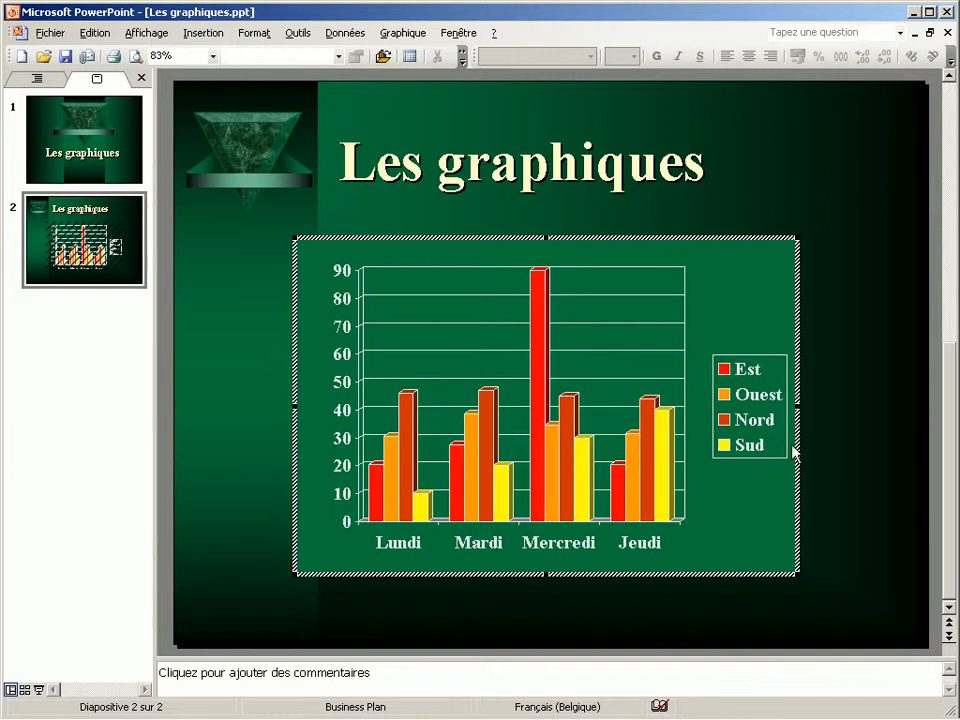
{"action": "right_click", "coordinate": [796, 420]}
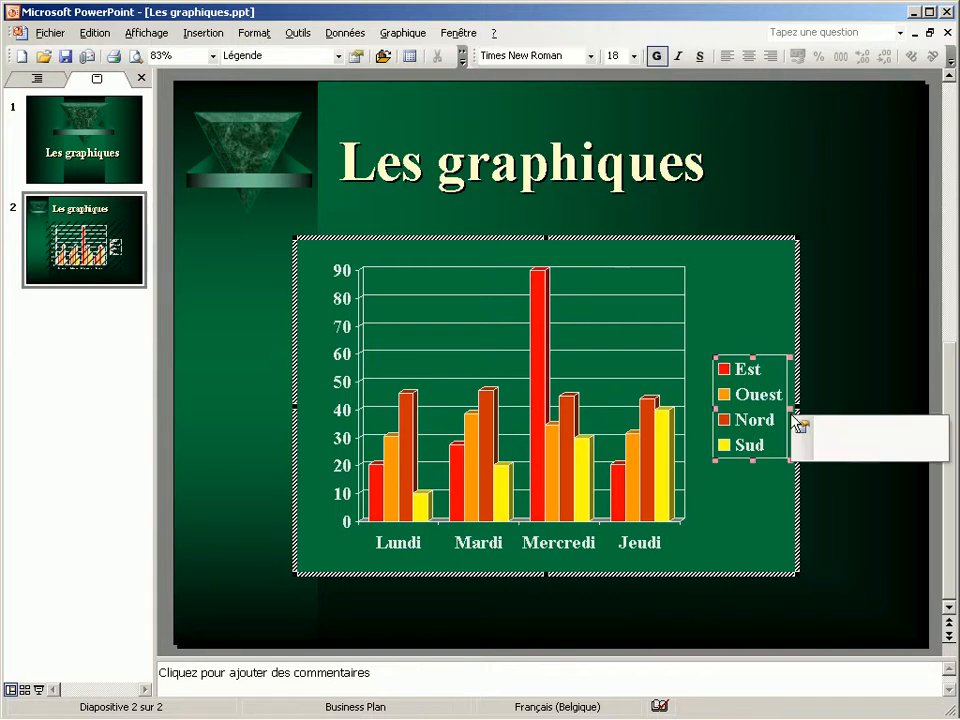
{"action": "left_click", "coordinate": [800, 555]}
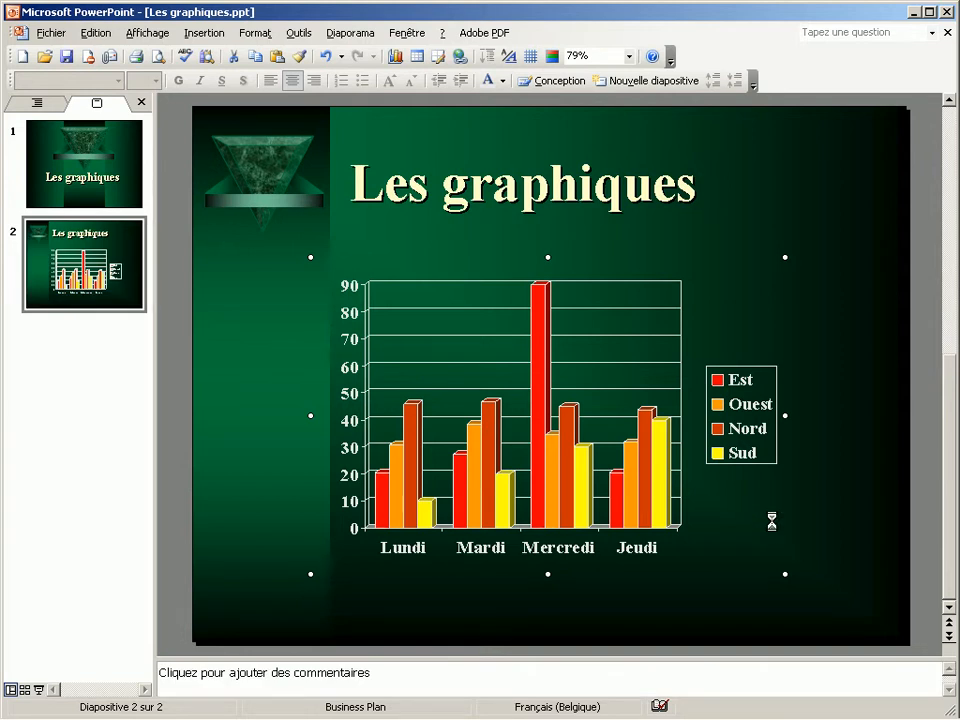
{"action": "double_click", "coordinate": [772, 521]}
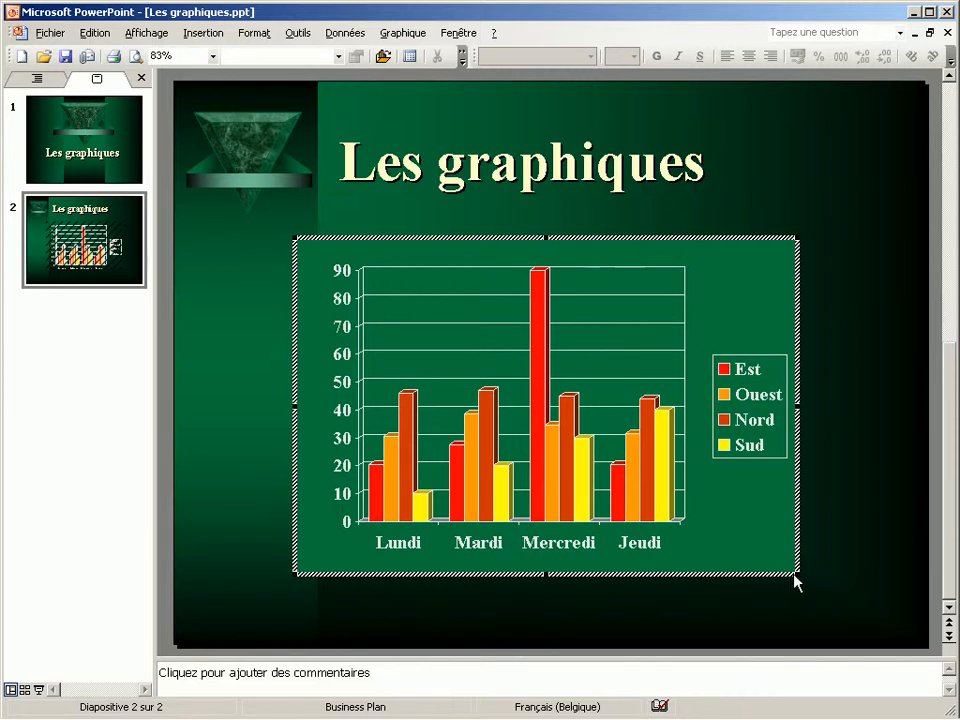
Change the chart type to Cylindre with the 3D cylindrical column subtype (Histogramme 3D à formes cylindriques)
{"action": "right_click", "coordinate": [791, 473]}
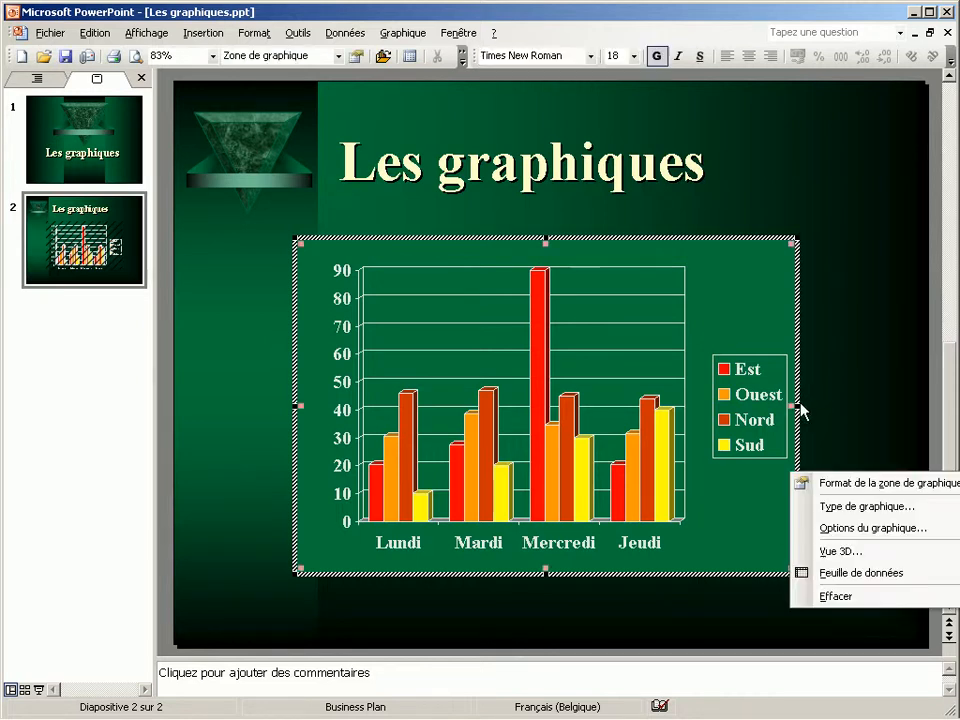
{"action": "left_click", "coordinate": [857, 508]}
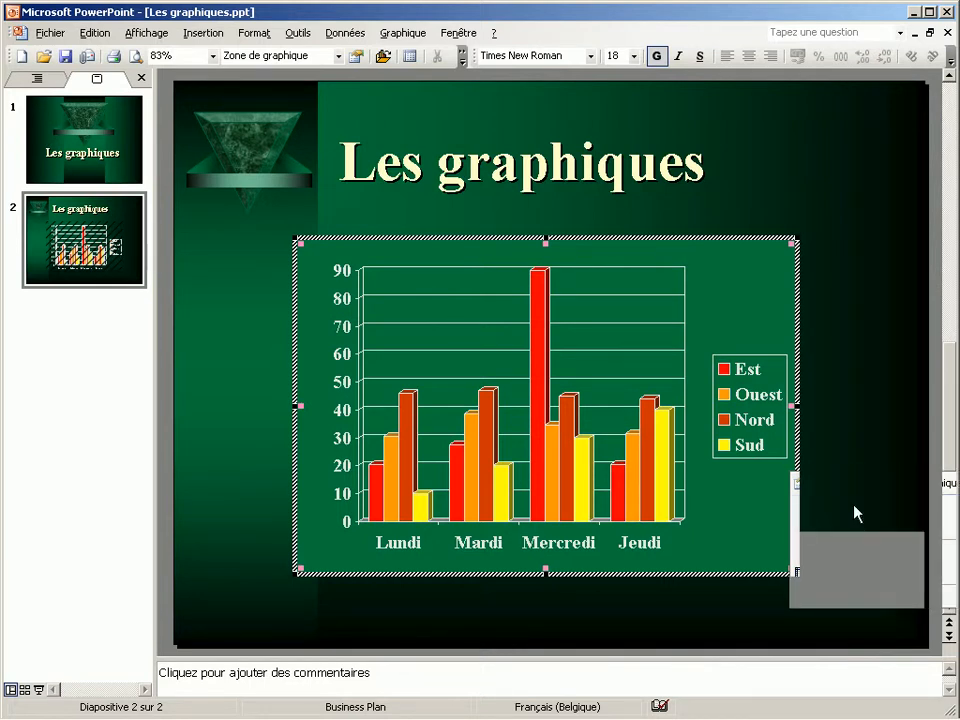
{"action": "left_click_drag", "start_coordinate": [606, 274], "coordinate": [157, 108]}
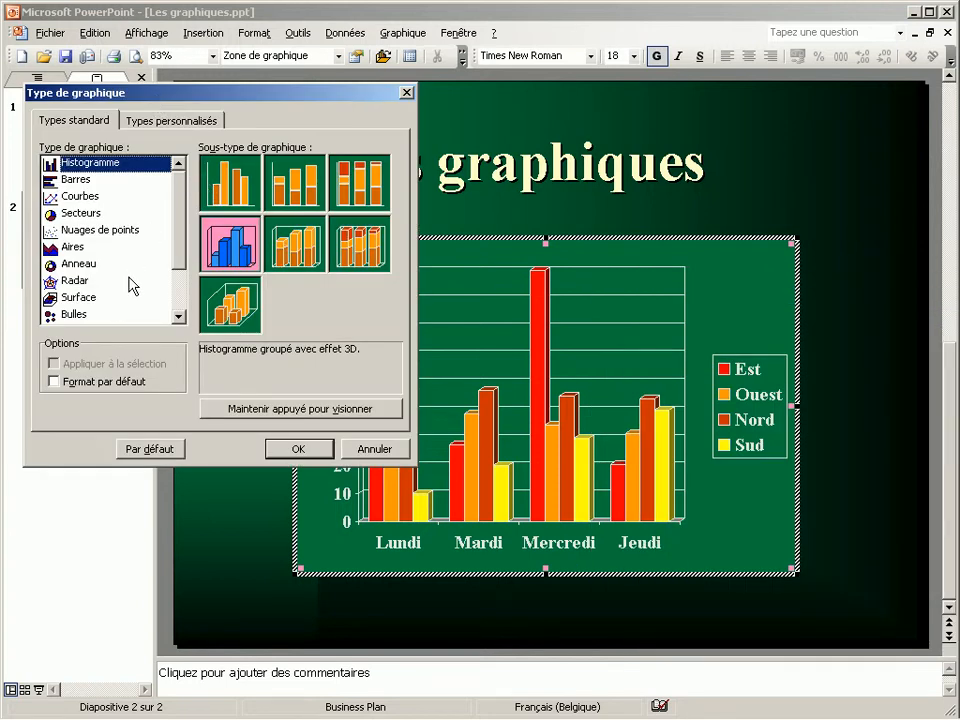
{"action": "left_click_drag", "start_coordinate": [185, 252], "coordinate": [180, 312]}
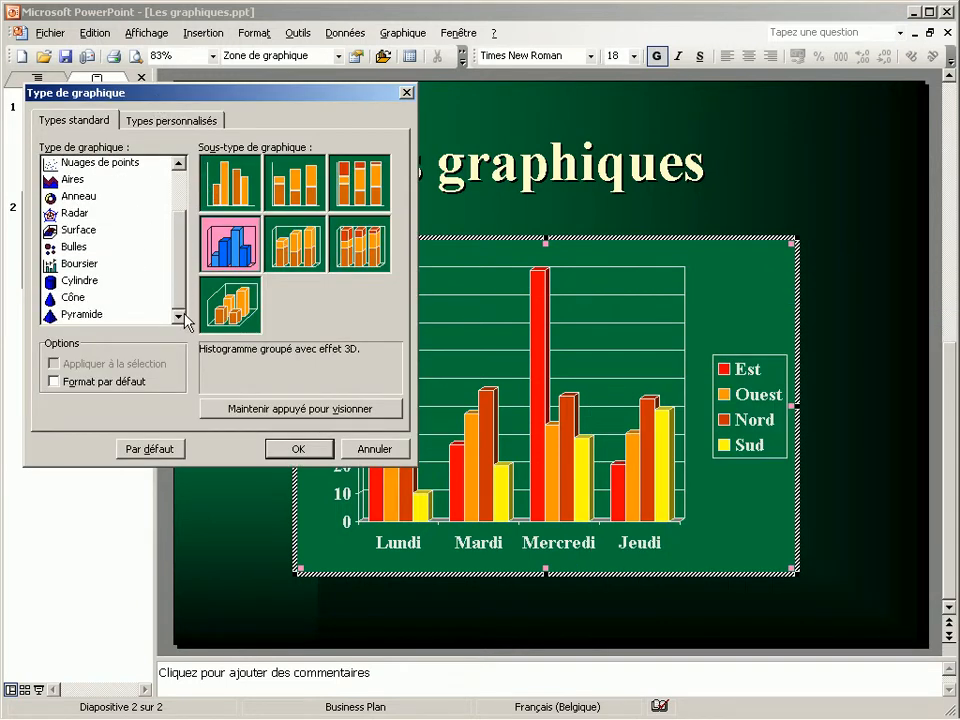
{"action": "left_click", "coordinate": [66, 265]}
{"action": "left_click", "coordinate": [70, 282]}
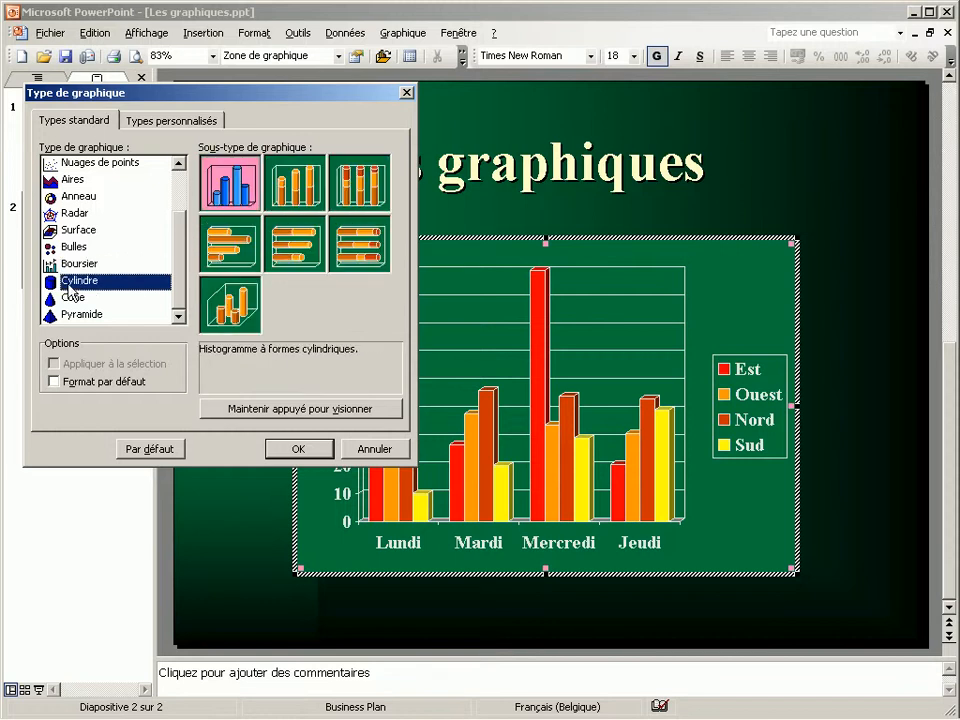
{"action": "left_click", "coordinate": [222, 318]}
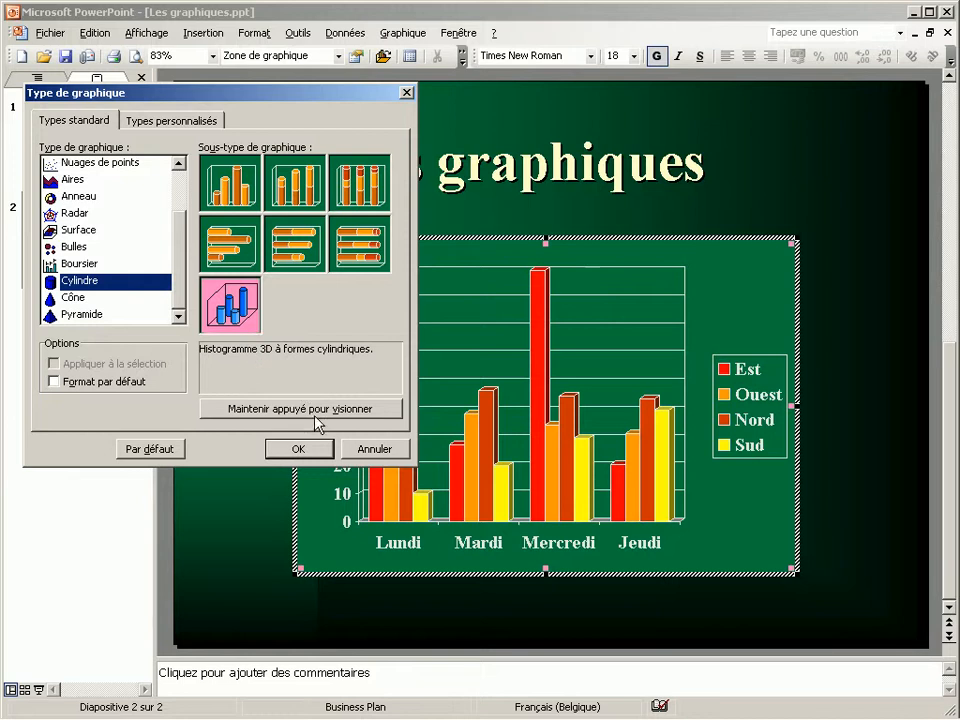
{"action": "left_click", "coordinate": [302, 449]}
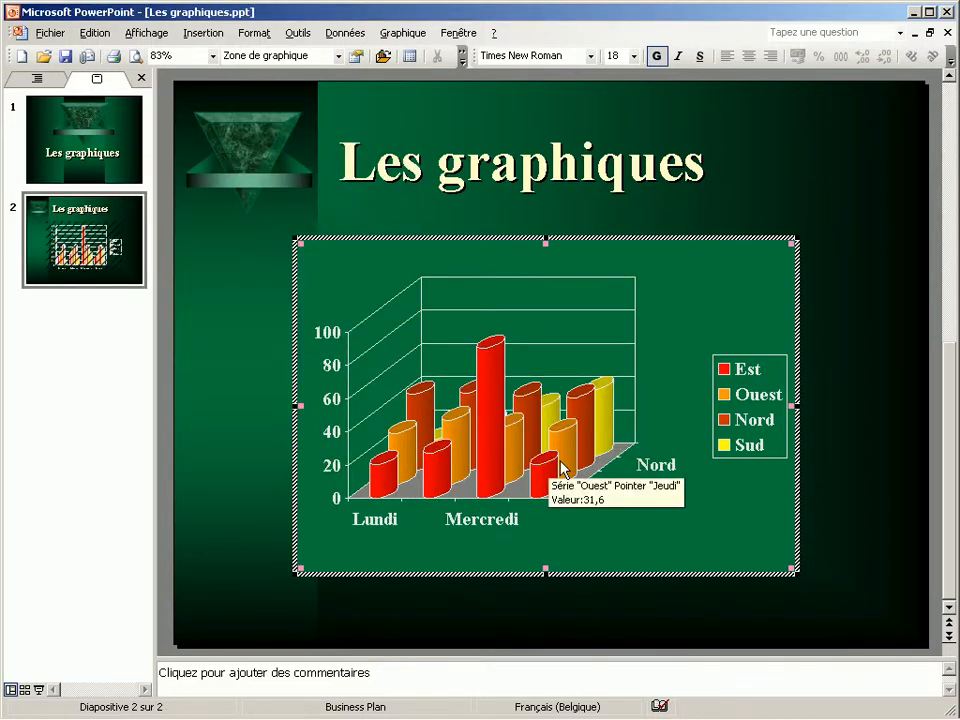
Give the chart the title TEST in the chart options
{"action": "right_click", "coordinate": [793, 420]}
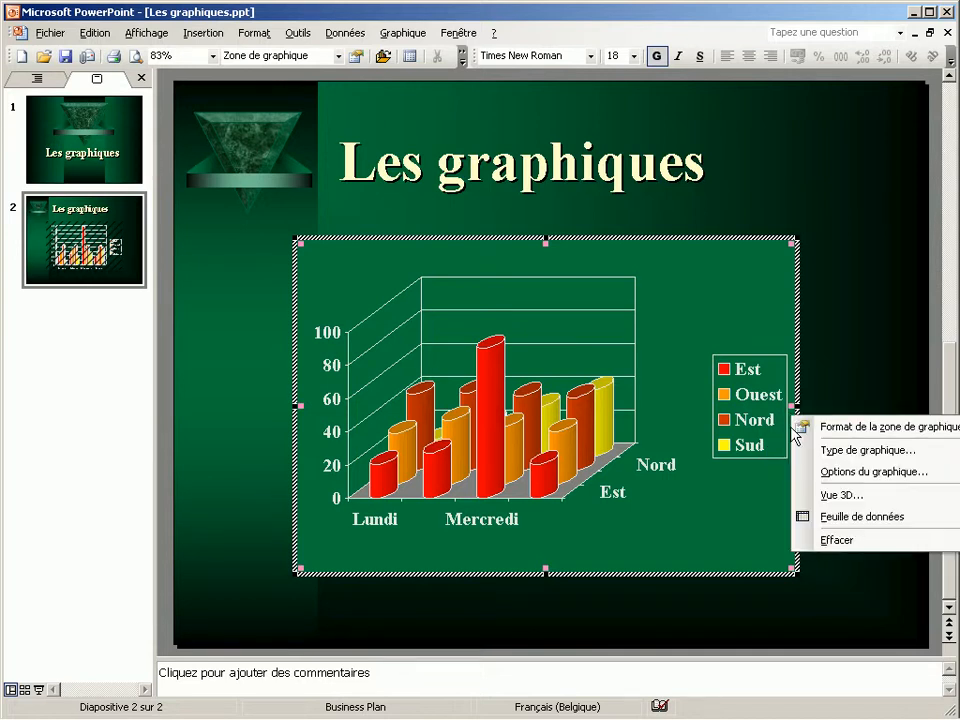
{"action": "left_click", "coordinate": [860, 482]}
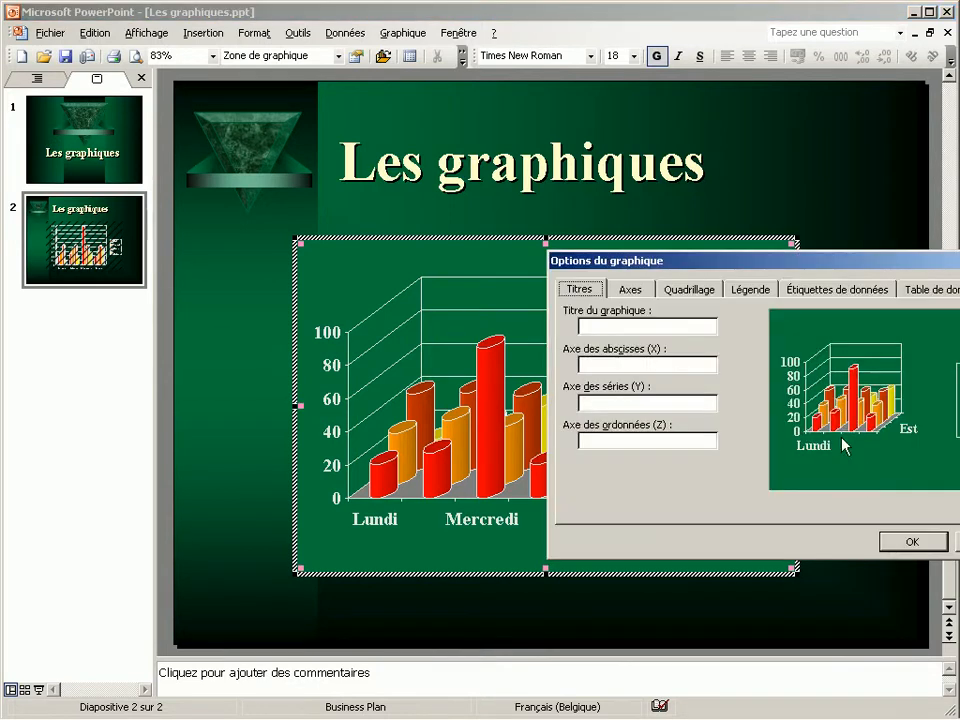
{"action": "left_click_drag", "start_coordinate": [790, 262], "coordinate": [261, 92]}
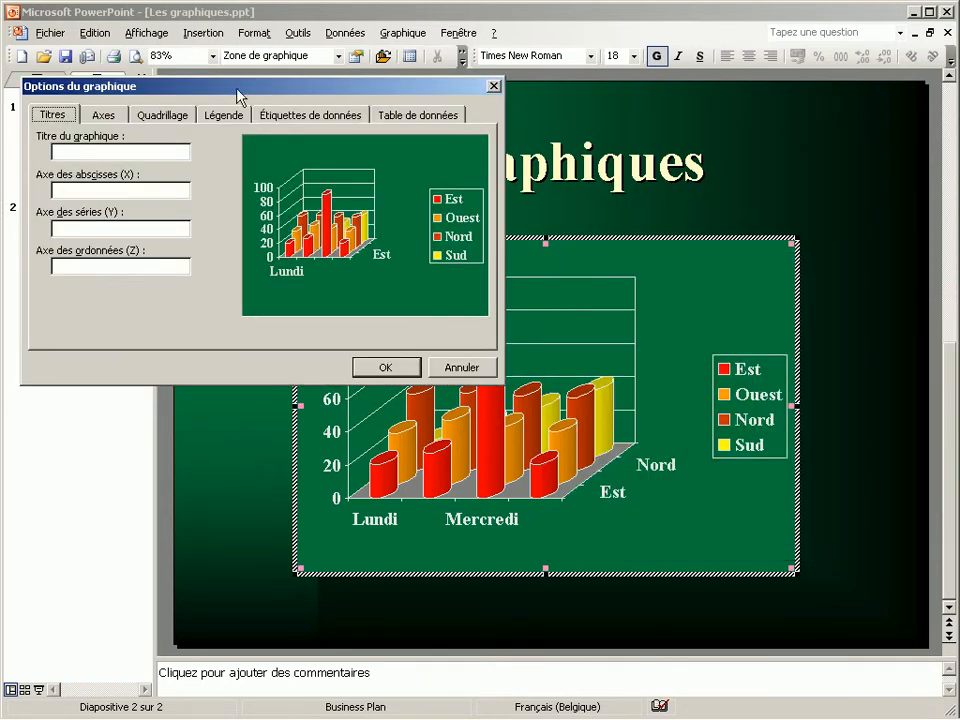
{"action": "left_click", "coordinate": [84, 150]}
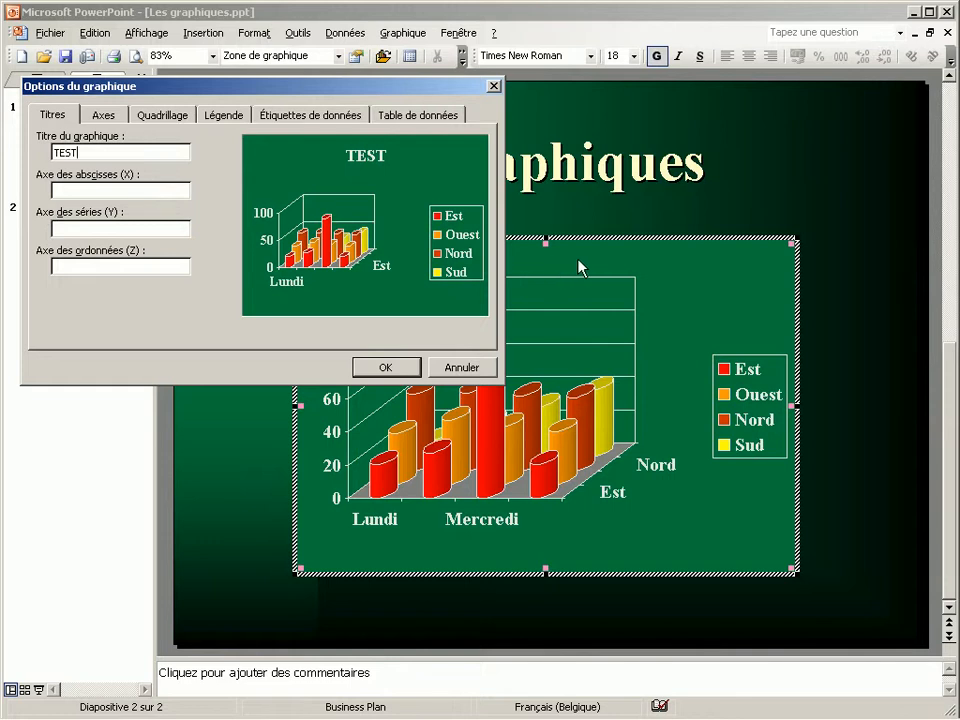
Enable the primary and secondary gridlines for the X axis and place the legend below the chart
{"action": "left_click", "coordinate": [113, 118]}
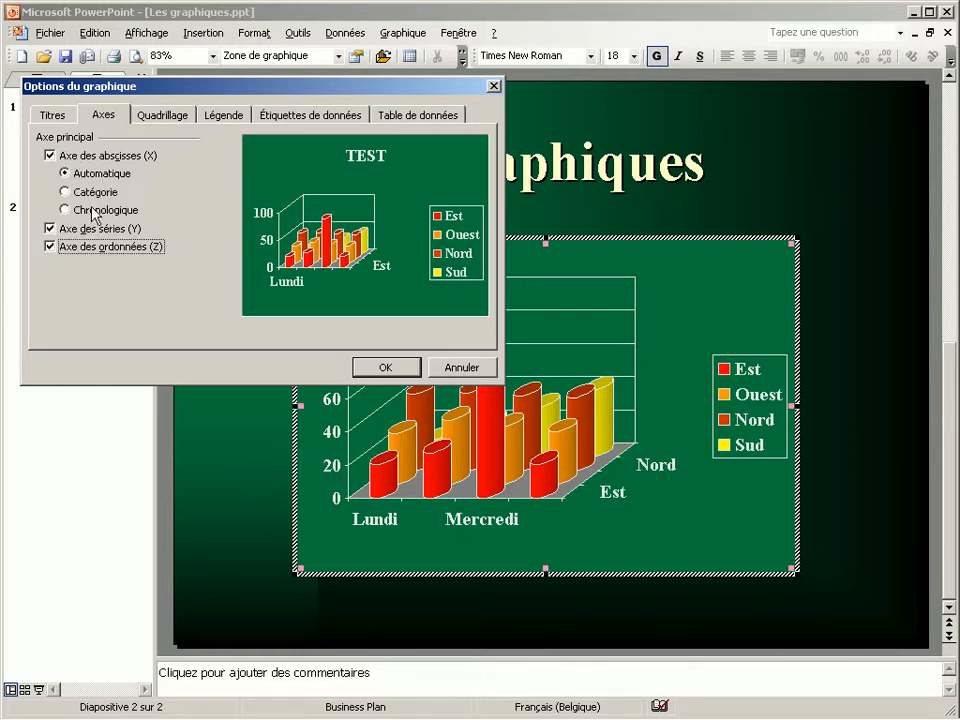
{"action": "left_click", "coordinate": [180, 115]}
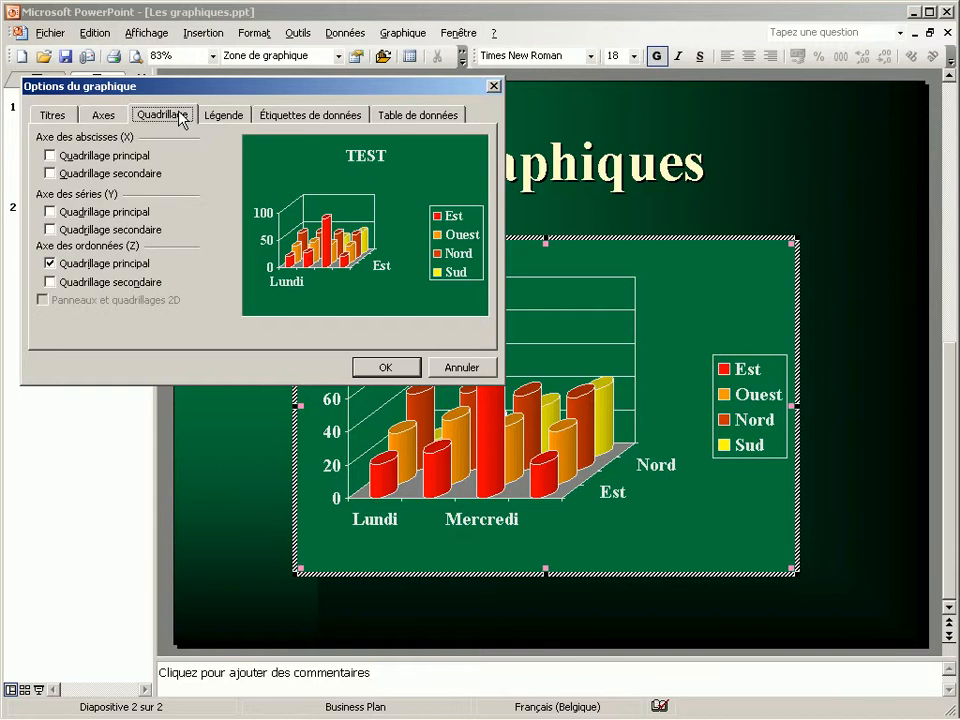
{"action": "left_click", "coordinate": [58, 158]}
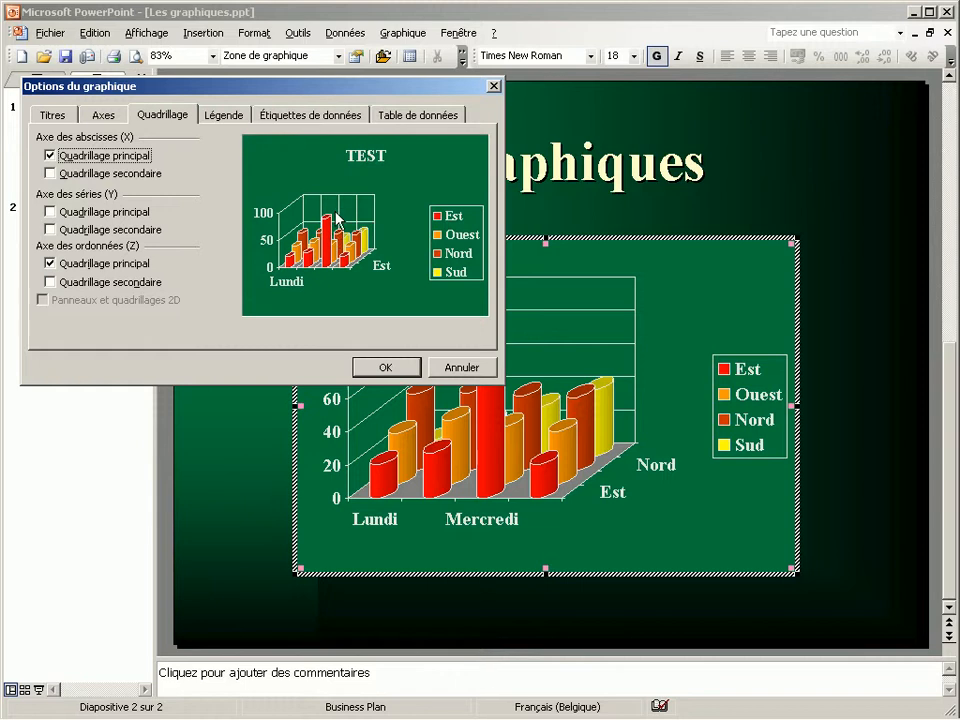
{"action": "left_click", "coordinate": [56, 158]}
{"action": "left_click", "coordinate": [57, 158]}
{"action": "left_click", "coordinate": [55, 177]}
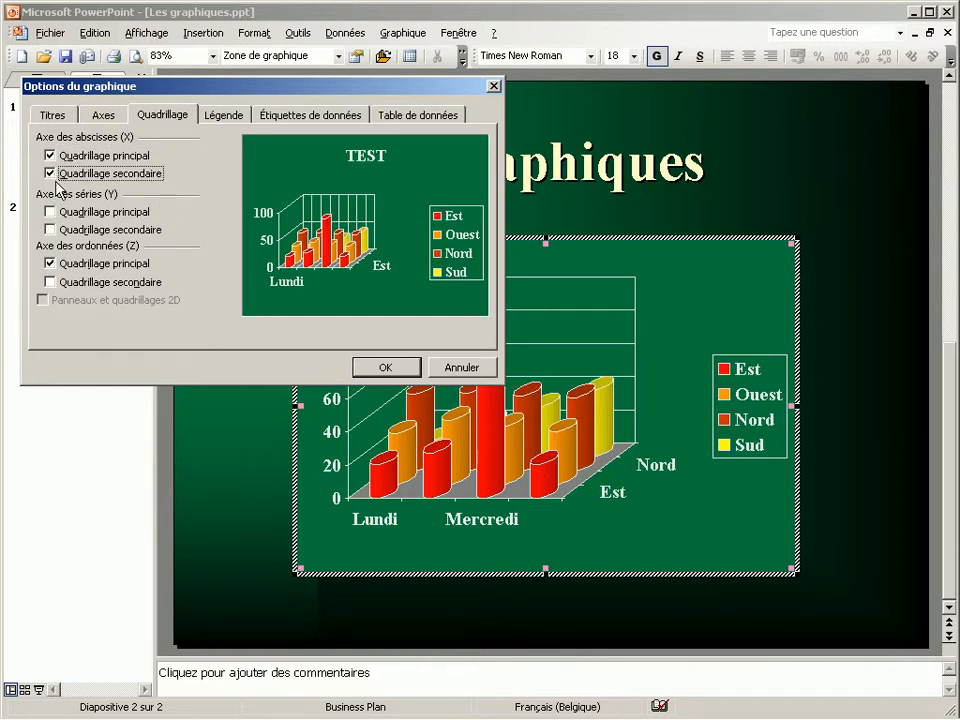
{"action": "left_click", "coordinate": [246, 118]}
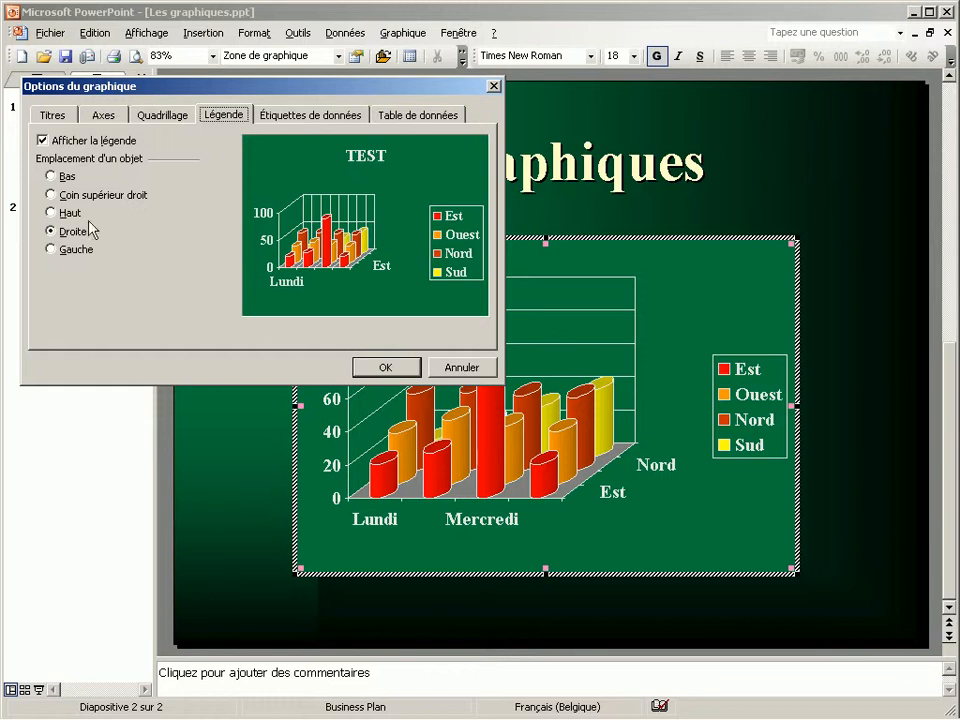
{"action": "left_click", "coordinate": [50, 177]}
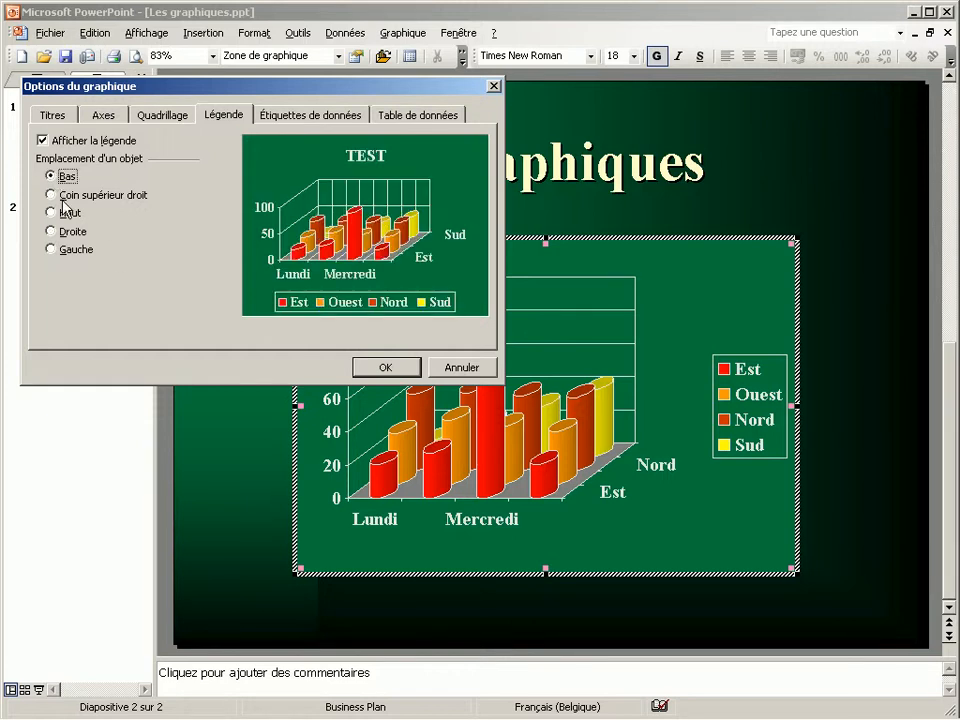
Preview series-name data labels and the data table without keeping either, and apply the chart options
{"action": "left_click", "coordinate": [289, 117]}
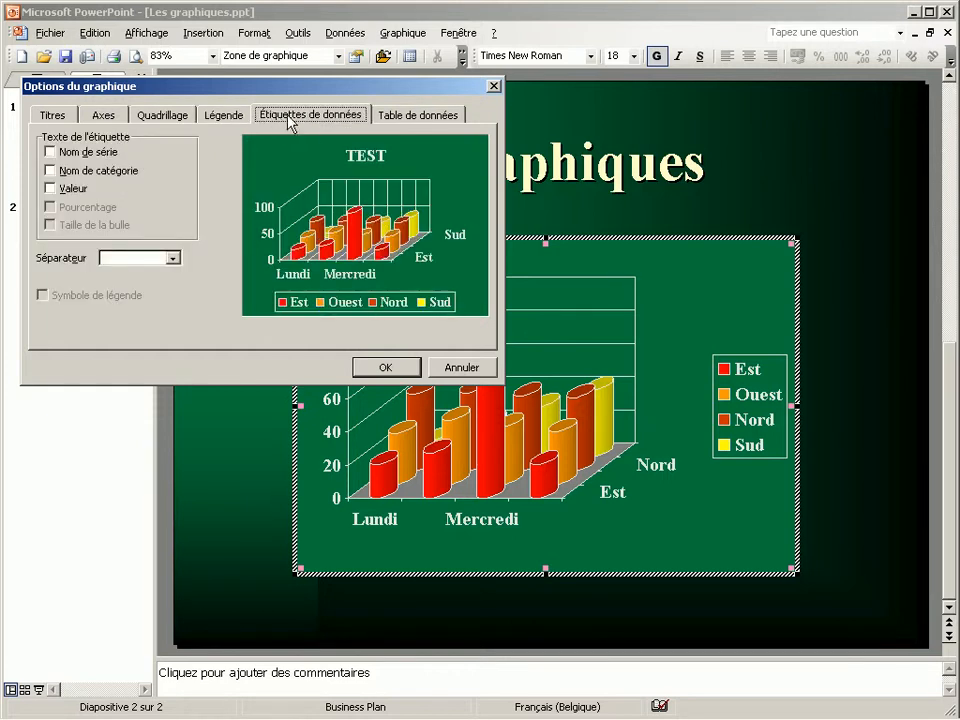
{"action": "left_click", "coordinate": [57, 153]}
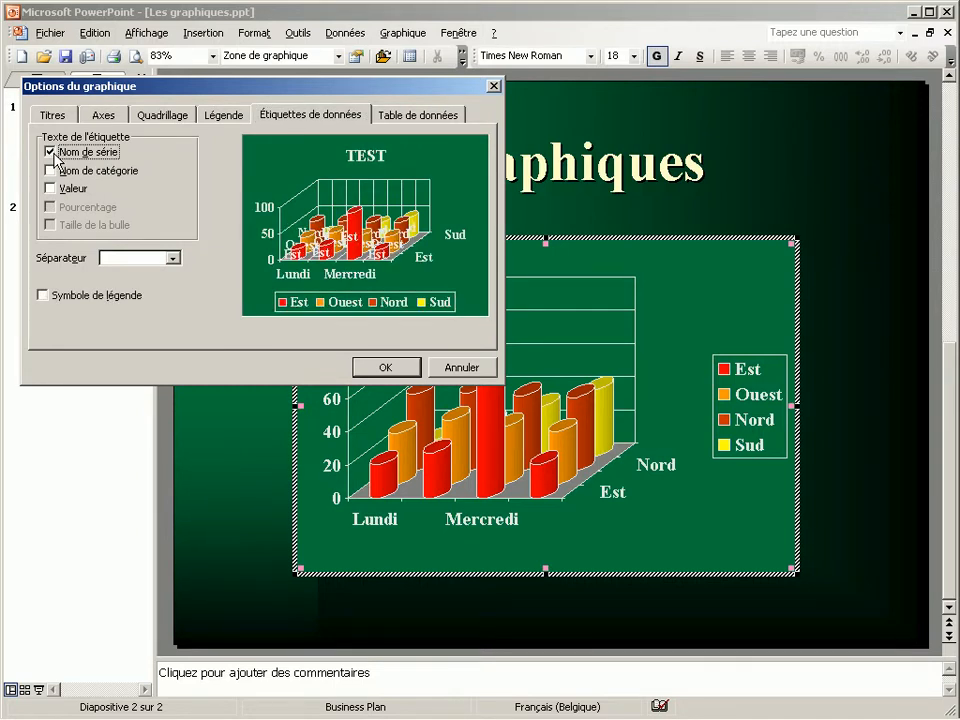
{"action": "left_click", "coordinate": [54, 154]}
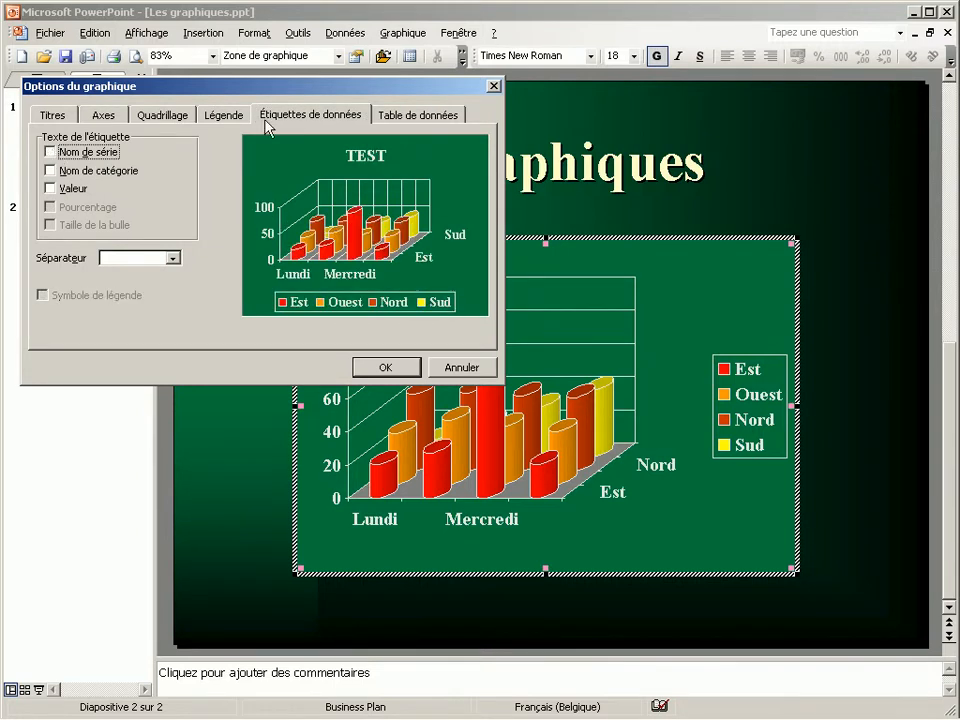
{"action": "left_click", "coordinate": [440, 122]}
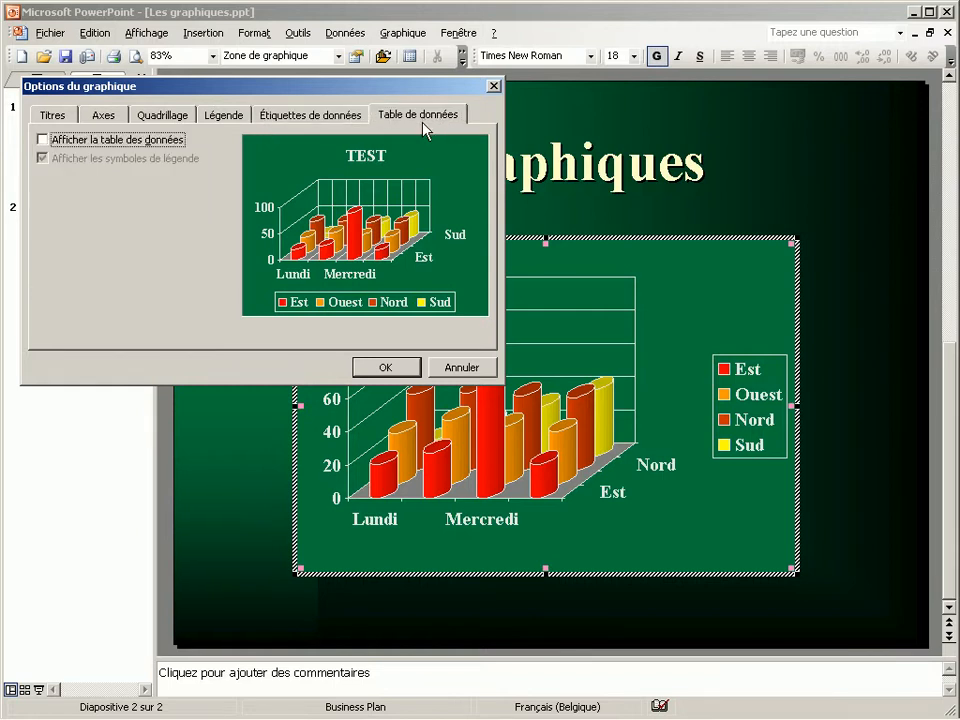
{"action": "left_click", "coordinate": [44, 140]}
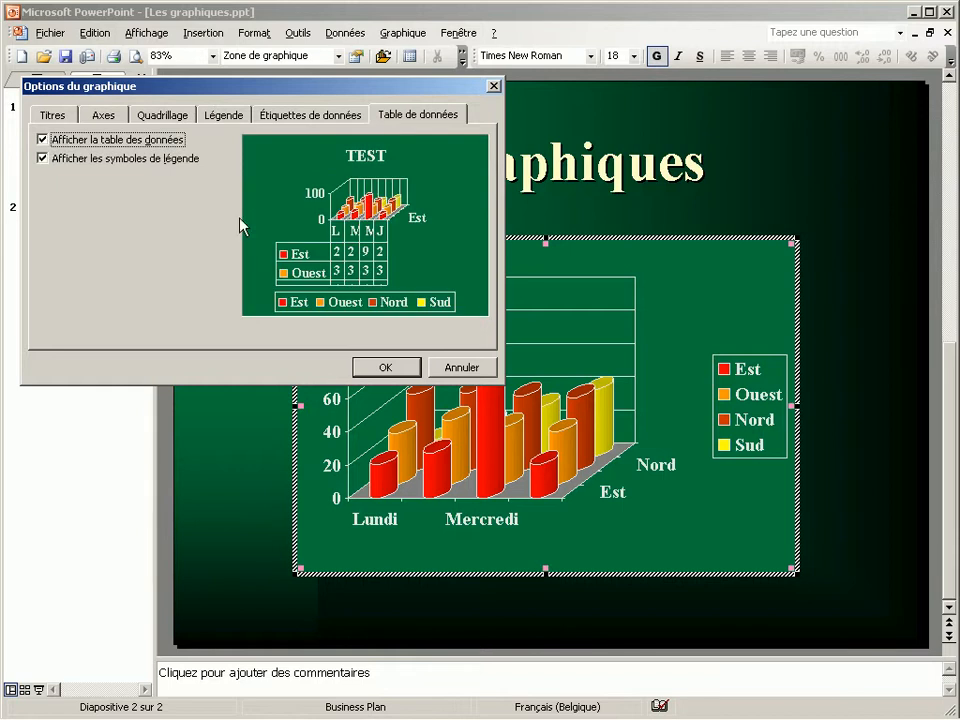
{"action": "left_click", "coordinate": [43, 142]}
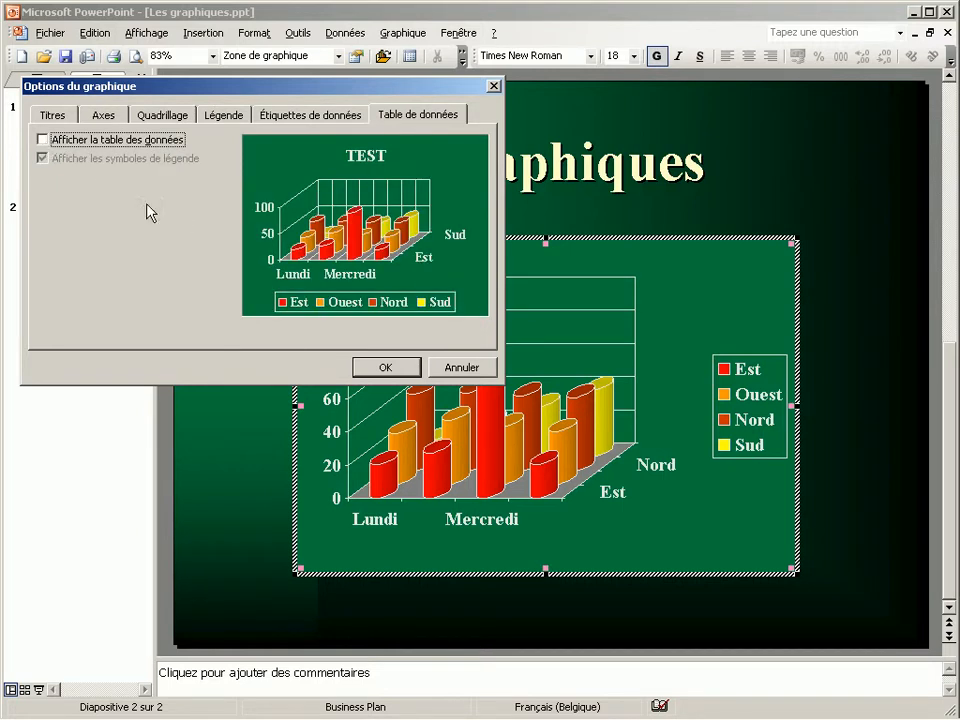
{"action": "left_click", "coordinate": [380, 367]}
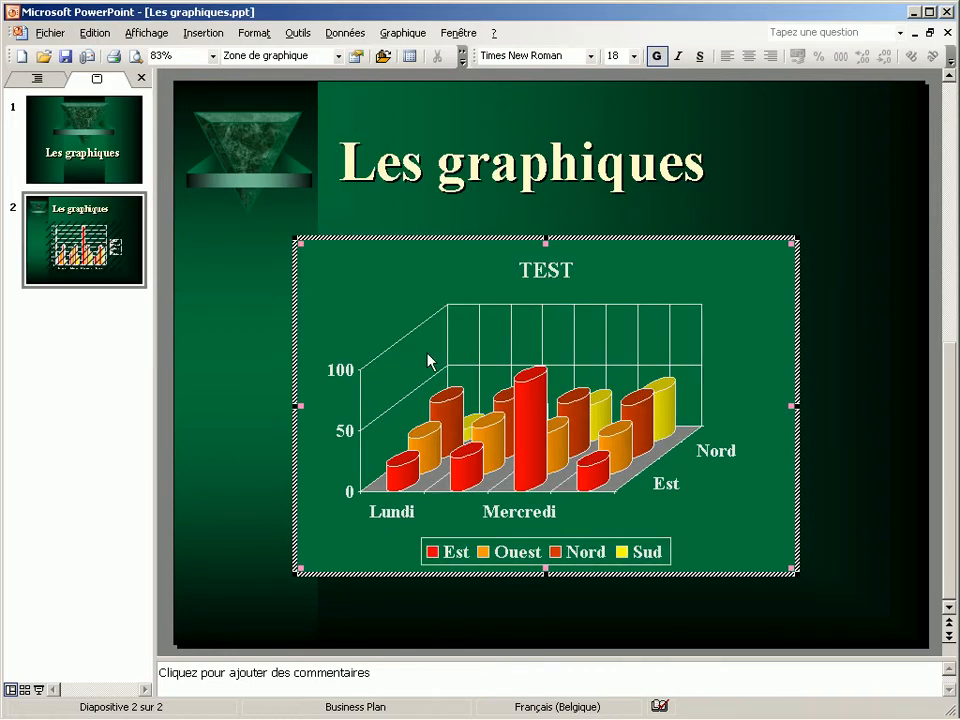
Set the rotation of the chart's 3D view to 50 and apply it
{"action": "right_click", "coordinate": [793, 411]}
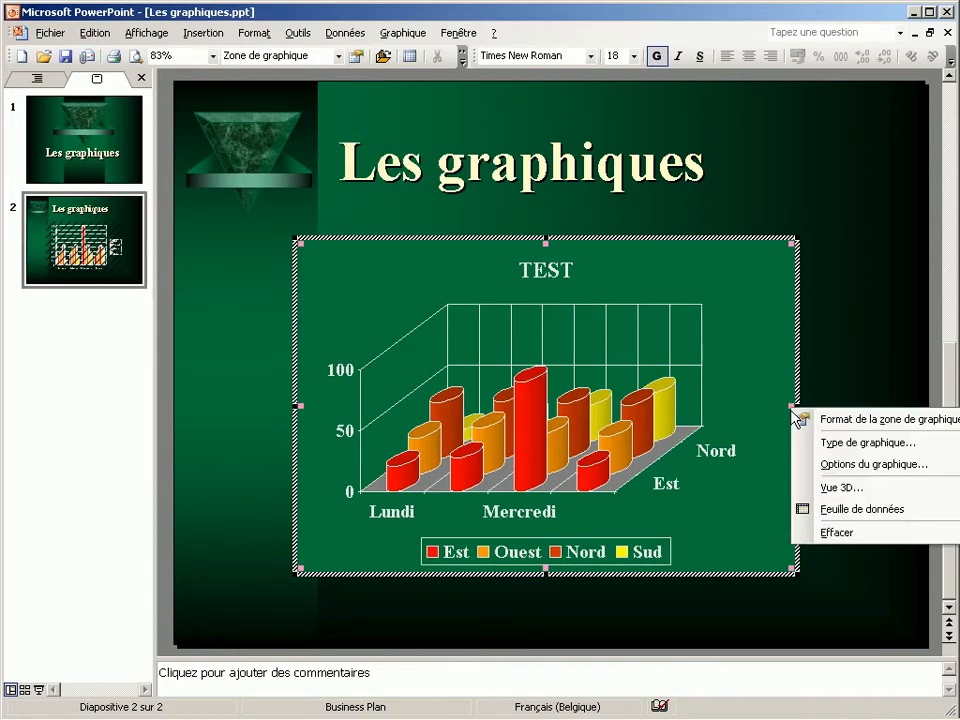
{"action": "left_click", "coordinate": [856, 498]}
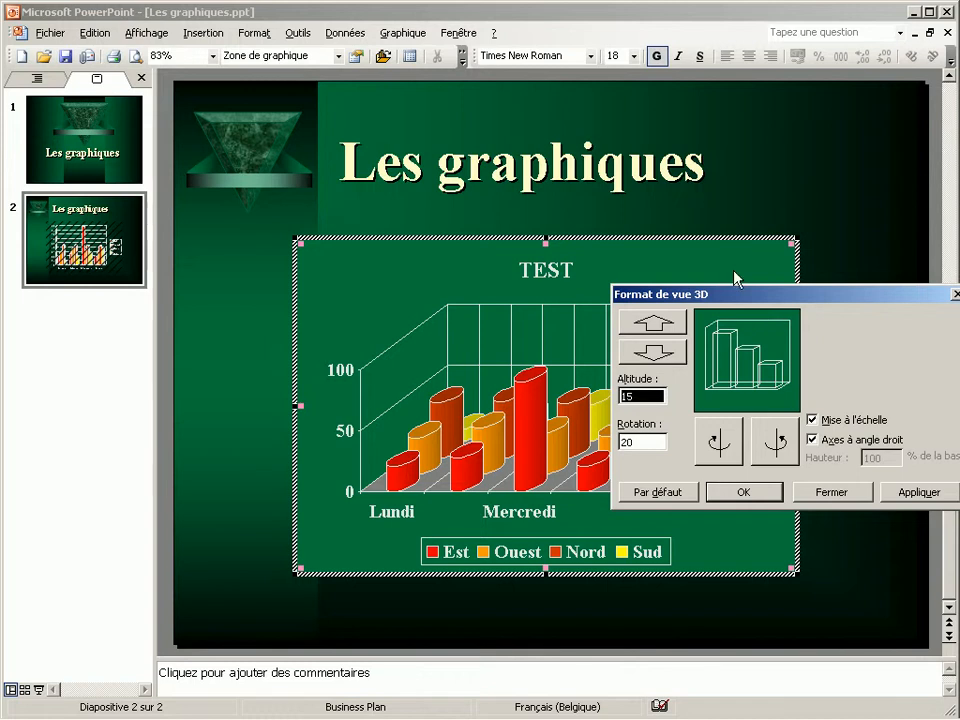
{"action": "left_click_drag", "start_coordinate": [779, 306], "coordinate": [207, 129]}
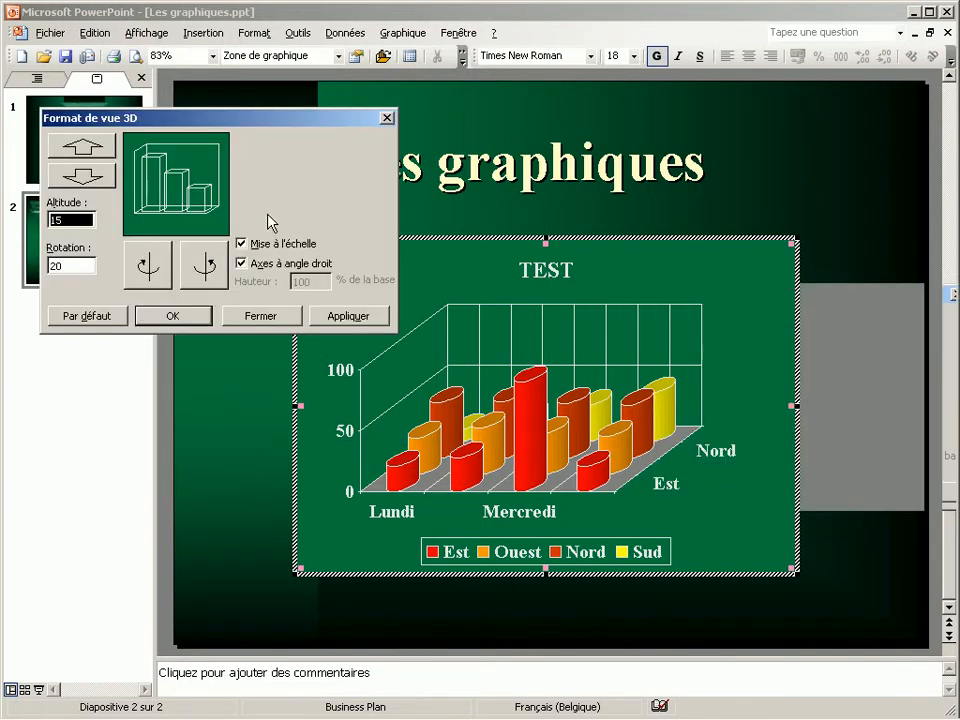
{"action": "left_click", "coordinate": [147, 268]}
{"action": "left_click", "coordinate": [147, 268]}
{"action": "left_click", "coordinate": [147, 268]}
{"action": "left_click", "coordinate": [147, 268]}
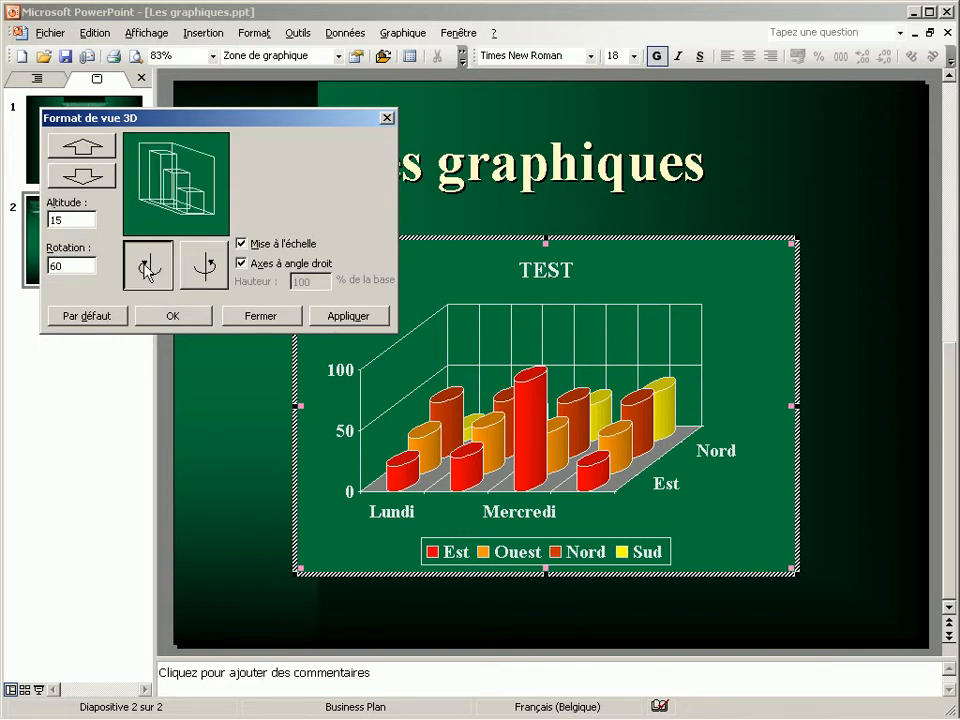
{"action": "left_click", "coordinate": [204, 266]}
{"action": "left_click", "coordinate": [357, 316]}
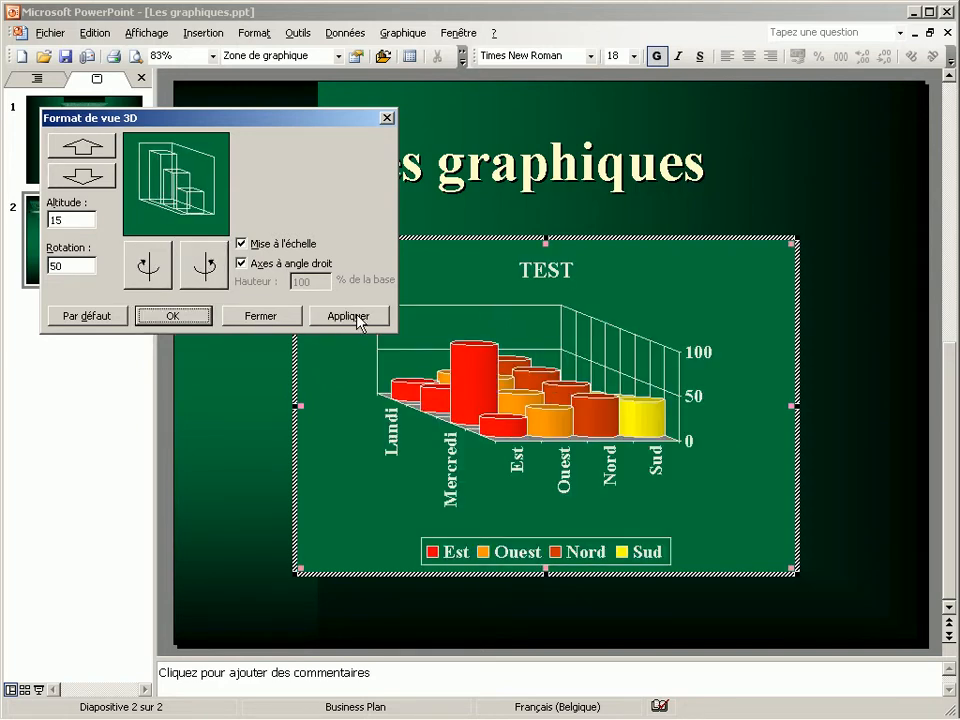
Set the altitude of the chart's 3D view to 30 and apply it
{"action": "left_click", "coordinate": [81, 182]}
{"action": "left_click", "coordinate": [84, 178]}
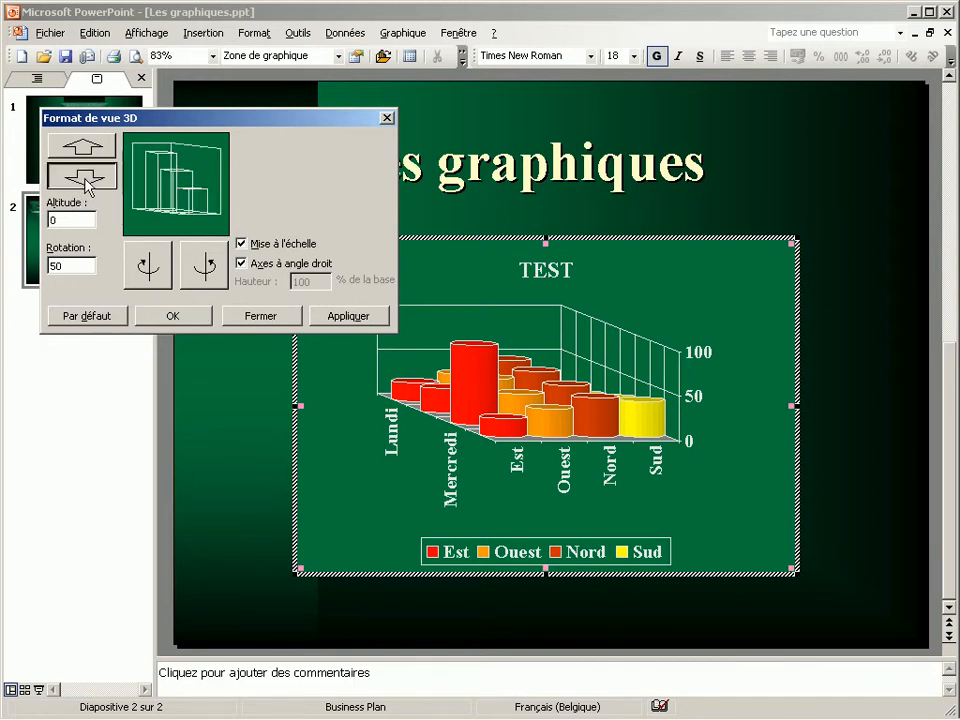
{"action": "left_click", "coordinate": [89, 150]}
{"action": "left_click", "coordinate": [89, 150]}
{"action": "left_click", "coordinate": [89, 150]}
{"action": "left_click", "coordinate": [89, 150]}
{"action": "left_click", "coordinate": [89, 150]}
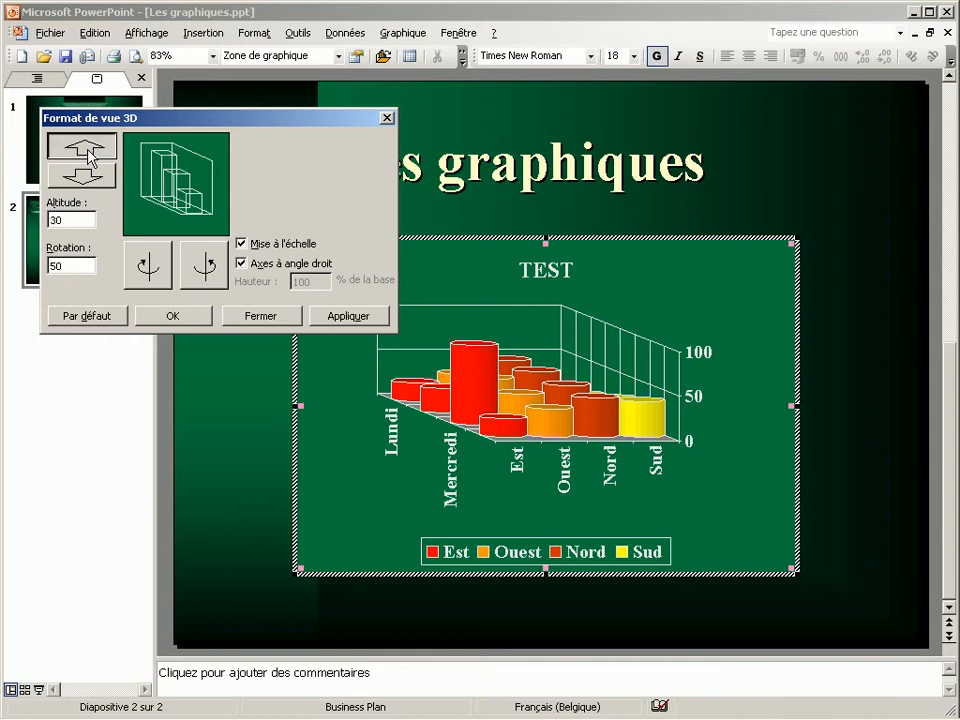
{"action": "left_click", "coordinate": [354, 318]}
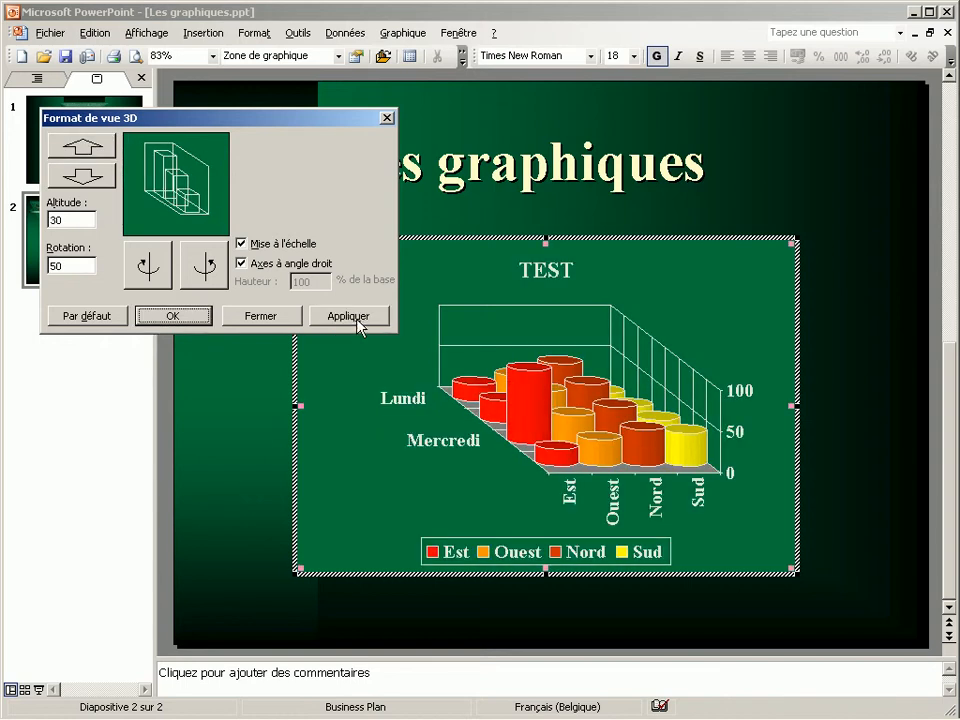
Raise the 3D view's altitude to 45, apply it, and leave chart editing to return to the slide
{"action": "left_click", "coordinate": [87, 148]}
{"action": "left_click", "coordinate": [87, 148]}
{"action": "left_click", "coordinate": [87, 148]}
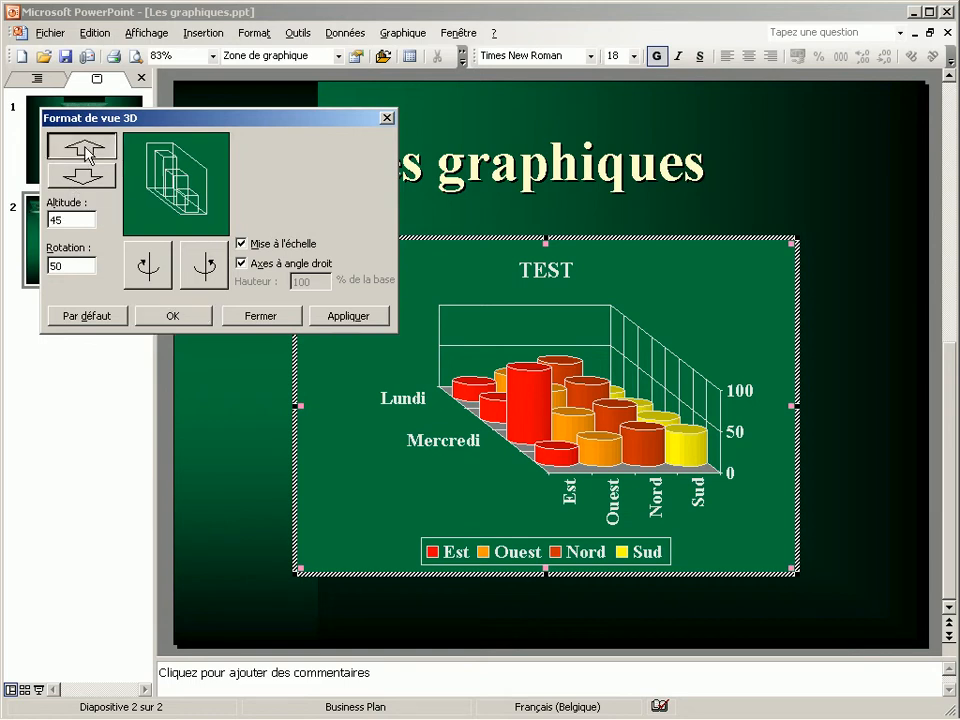
{"action": "left_click", "coordinate": [369, 328]}
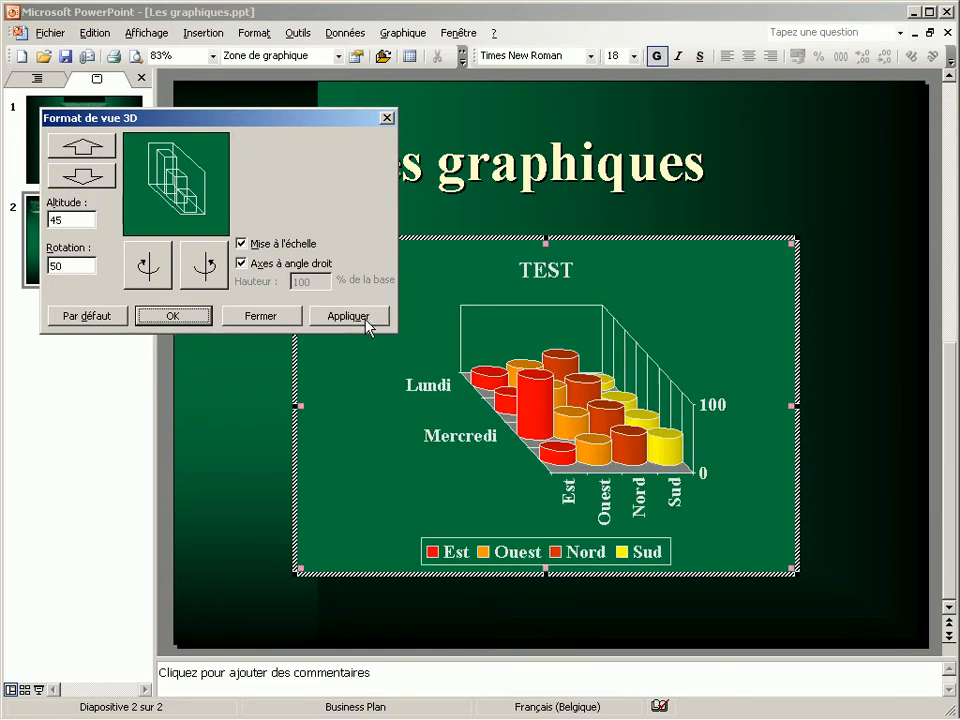
{"action": "left_click", "coordinate": [171, 316]}
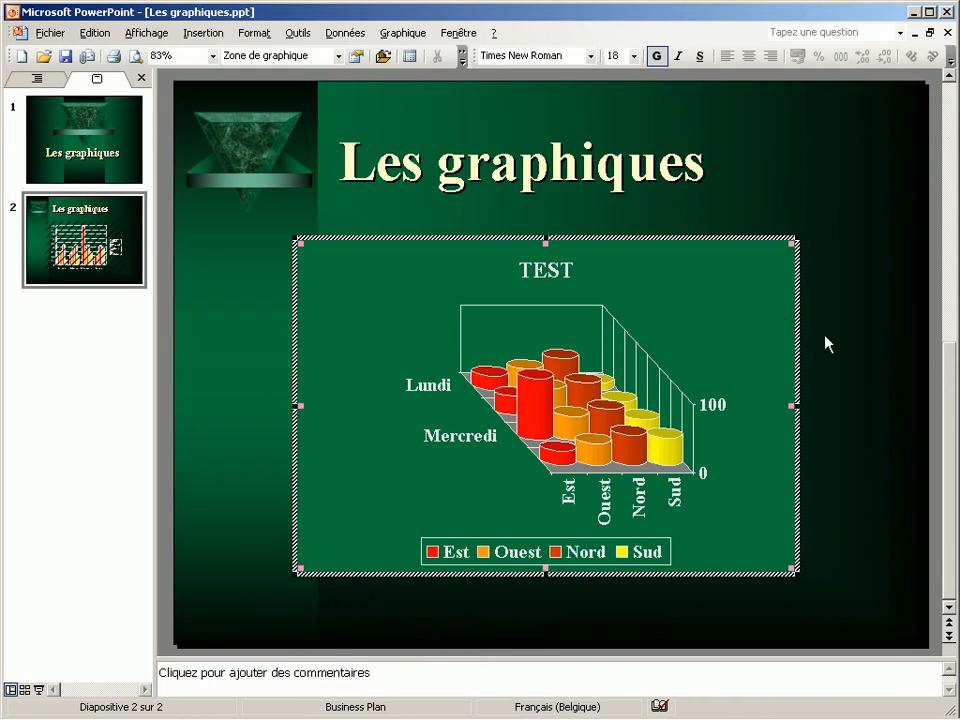
{"action": "left_click", "coordinate": [845, 292]}
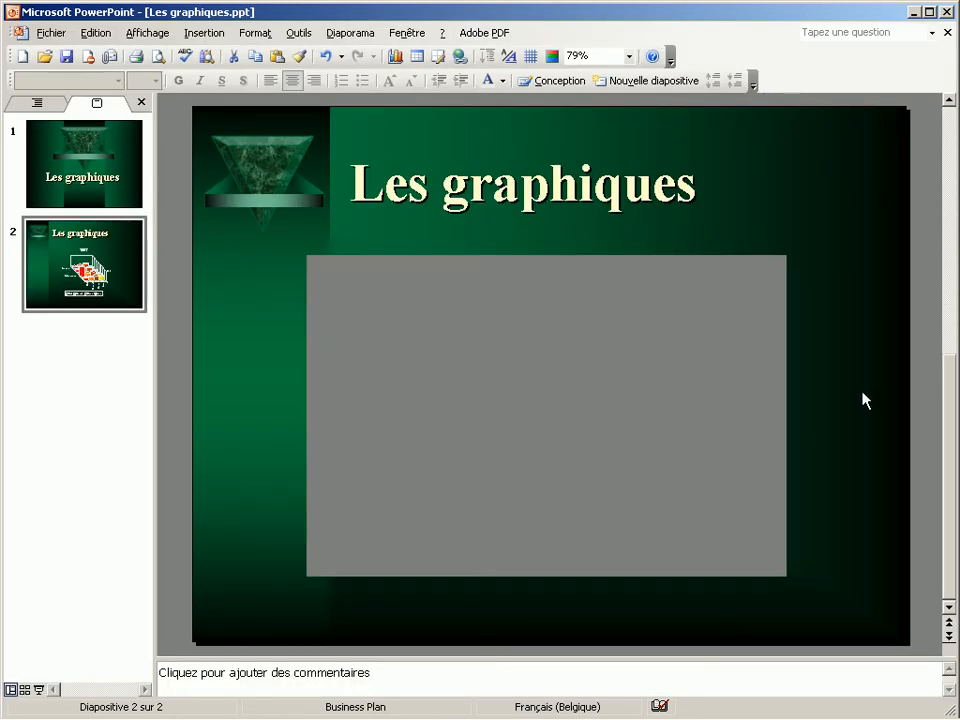
{"action": "left_click", "coordinate": [865, 400]}
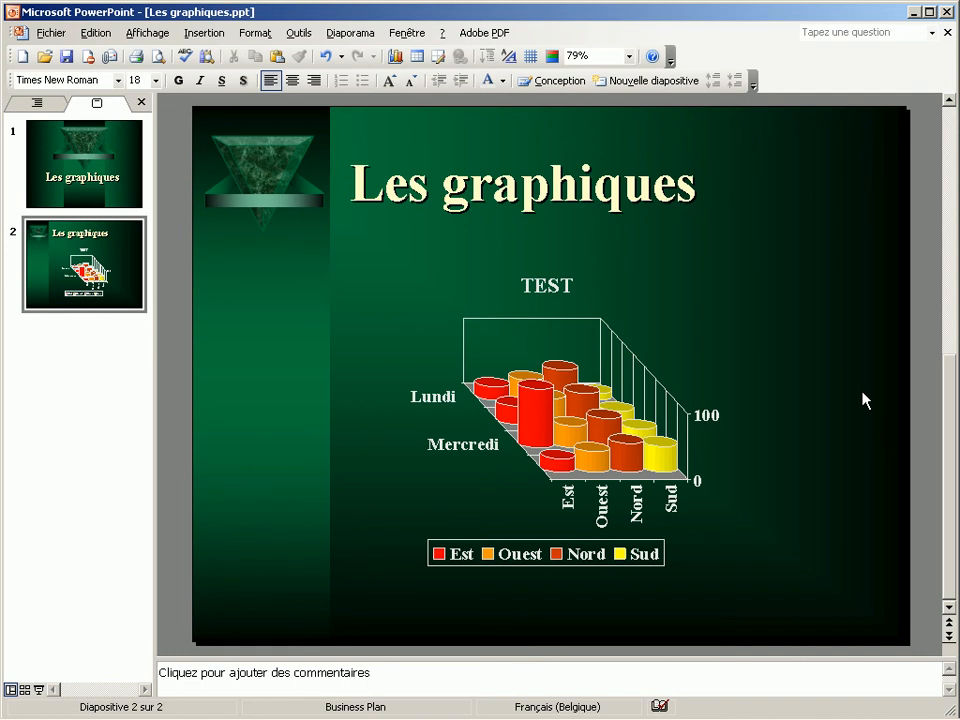